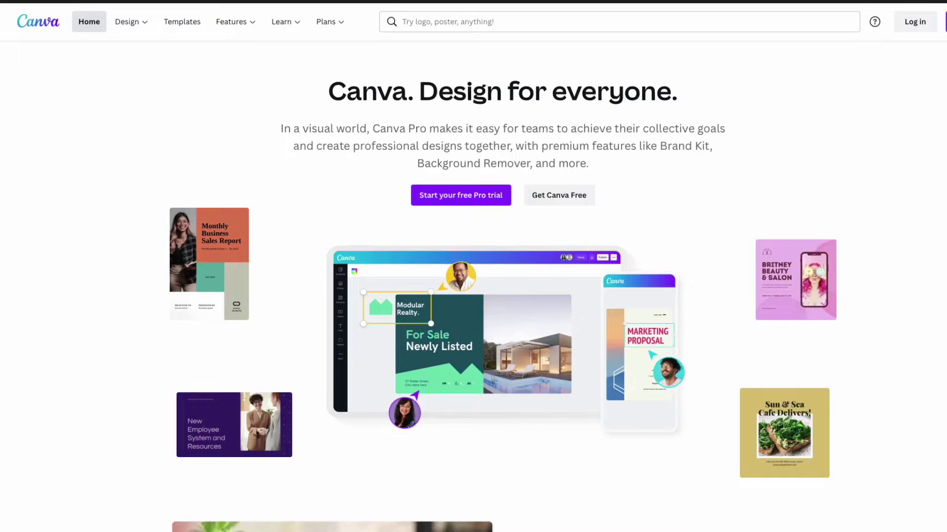
# Step: Scroll down through the signed-in Canva home page's design suggestions
pyautogui.scroll(-5, 474, 277)
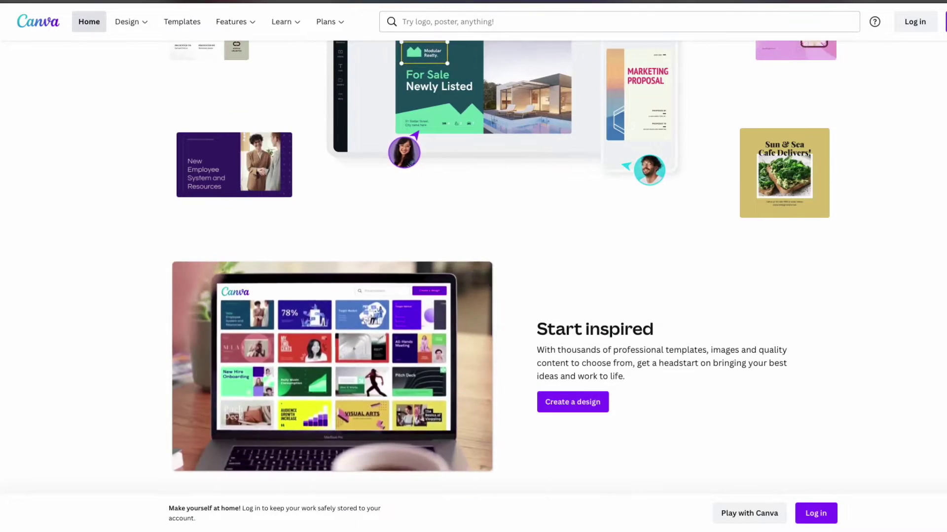
pyautogui.scroll(-5, 474, 266)
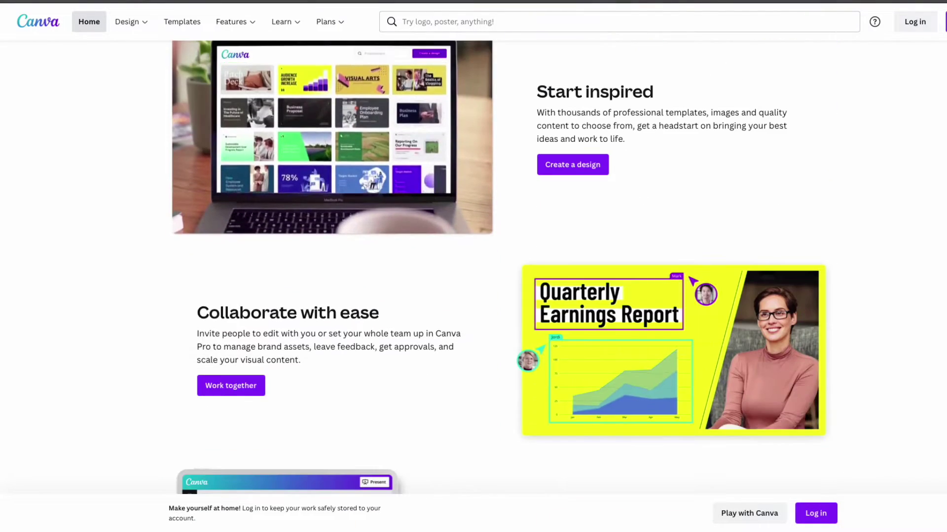
pyautogui.scroll(-6, 474, 266)
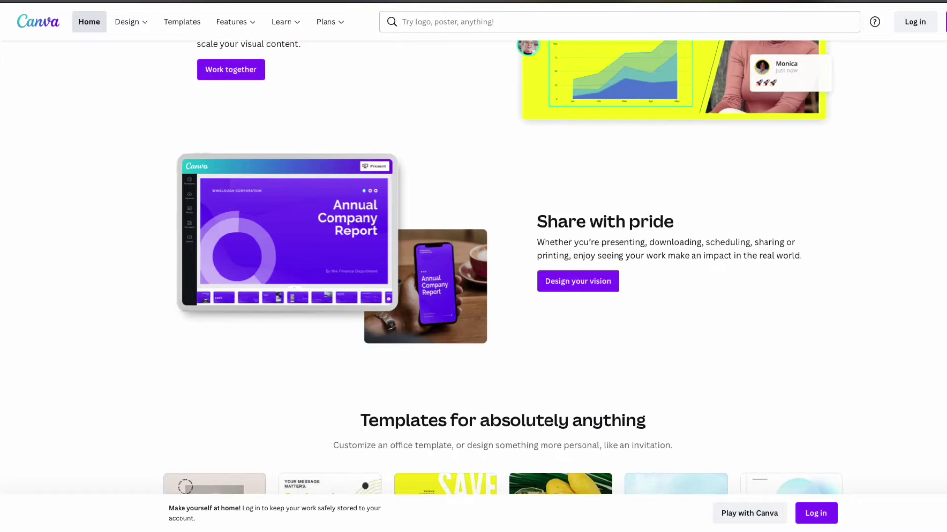
pyautogui.scroll(-6, 890, 280)
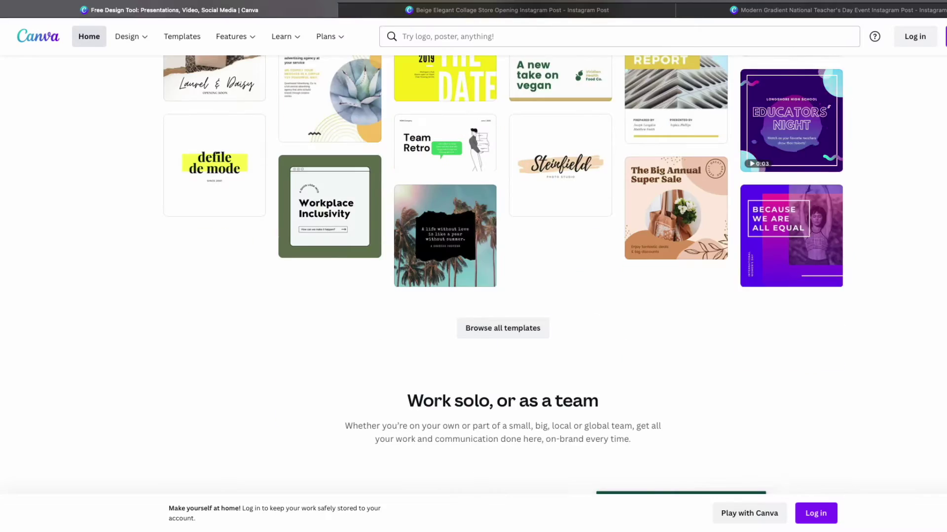
pyautogui.scroll(-8, 473, 266)
pyautogui.scroll(-3, 929, 330)
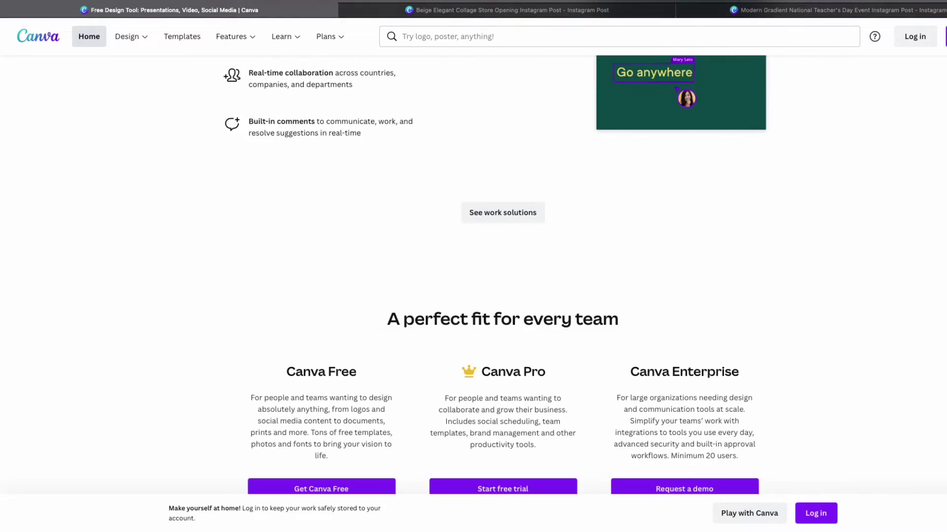
pyautogui.scroll(-3, 929, 330)
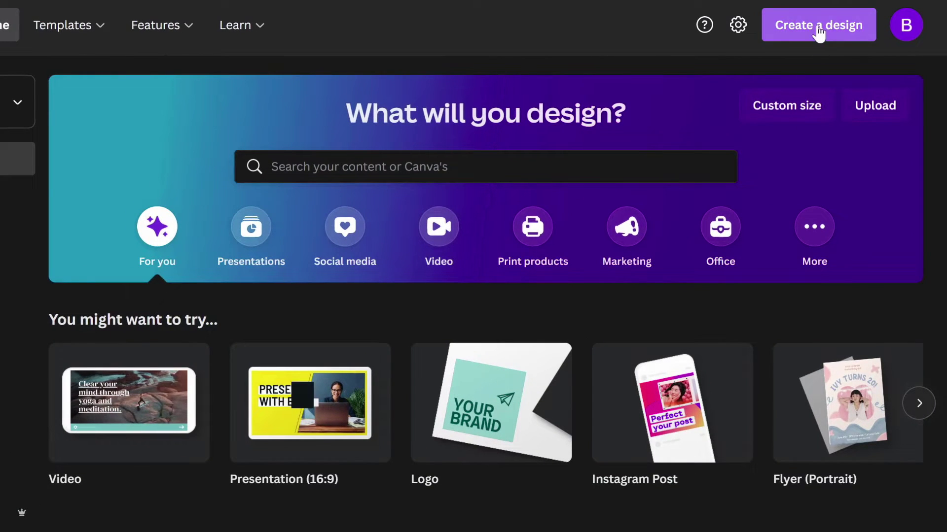
# Step: Create a new custom-size design of 1920 × 1080 px
pyautogui.click(818, 34)
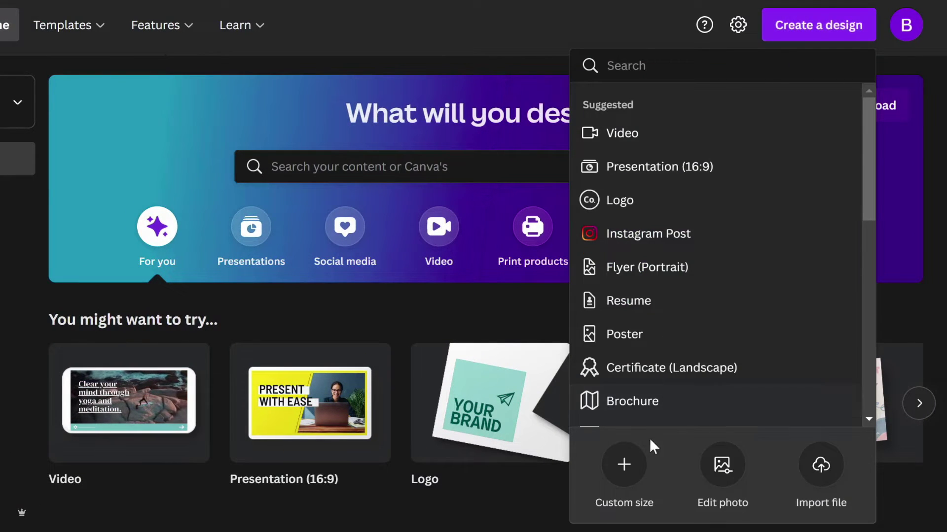
pyautogui.scroll(-5, 742, 244)
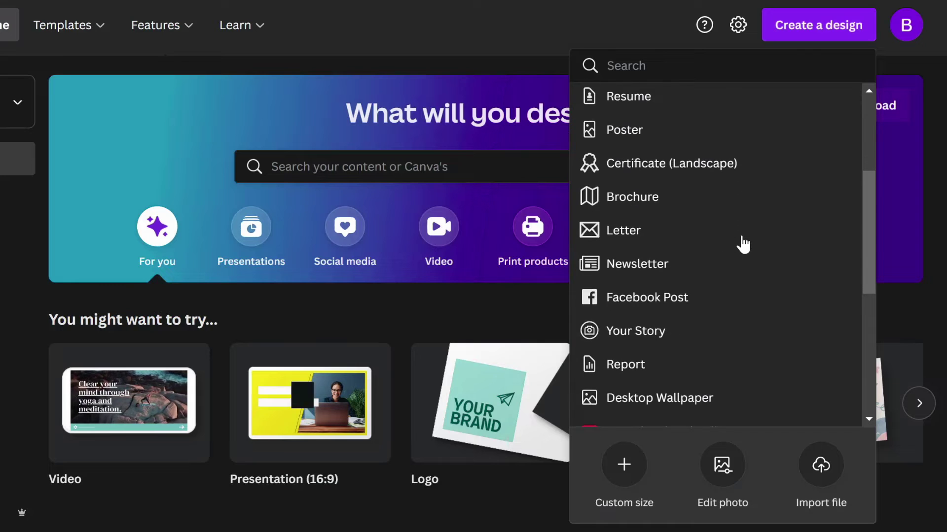
pyautogui.scroll(-6, 743, 244)
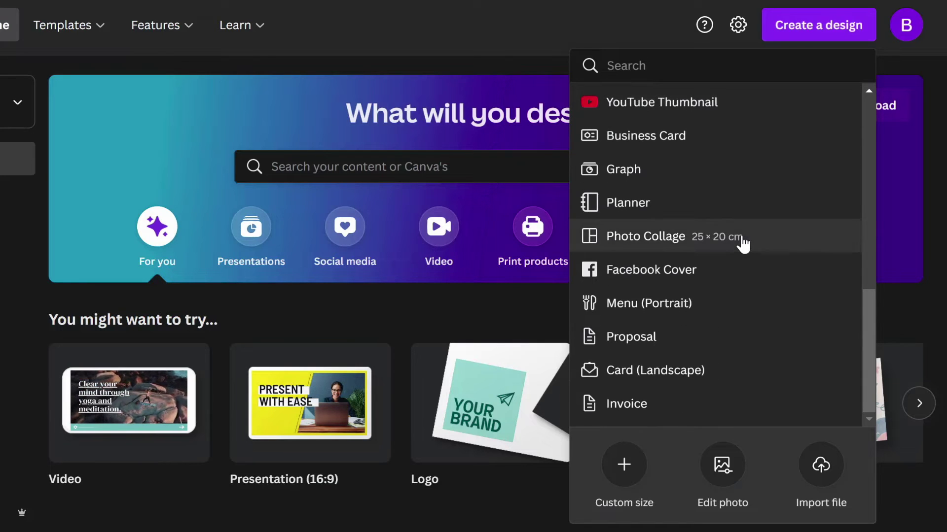
pyautogui.scroll(6, 743, 243)
pyautogui.scroll(4, 742, 243)
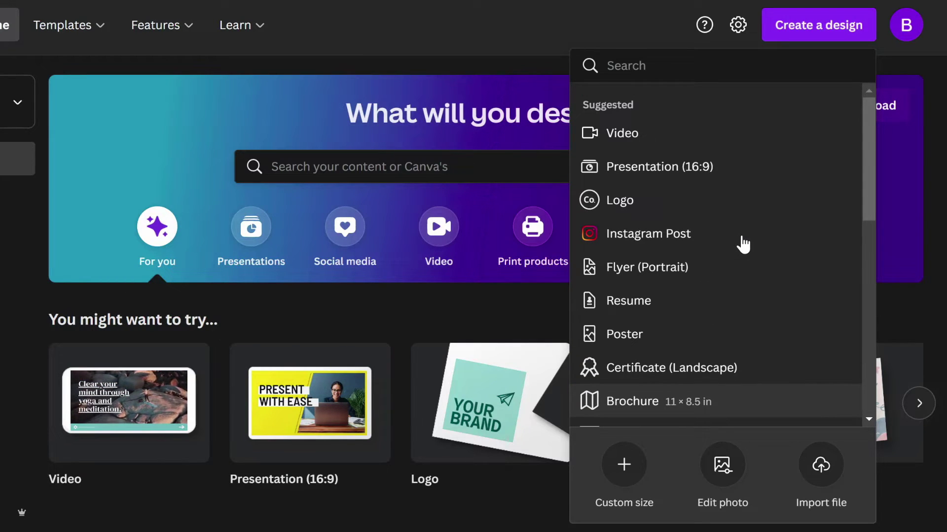
pyautogui.click(626, 468)
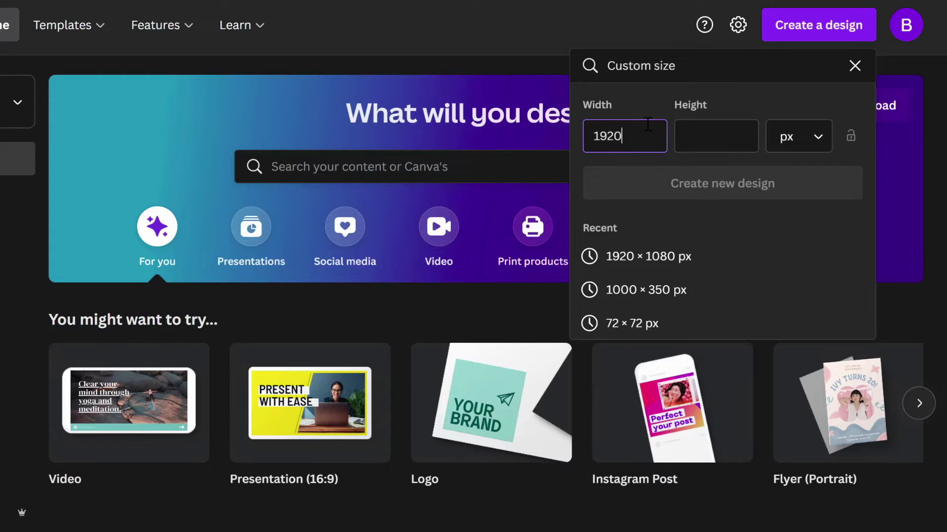
pyautogui.write('1080')
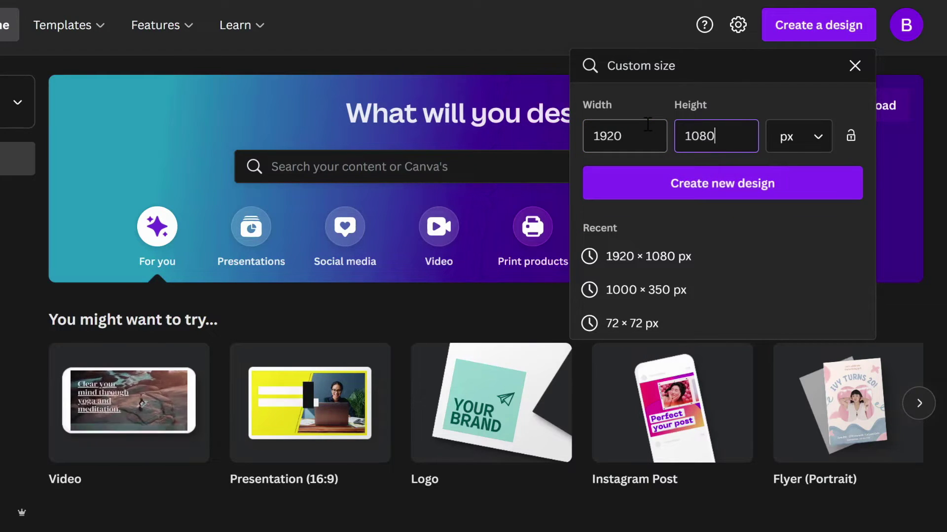
pyautogui.click(740, 184)
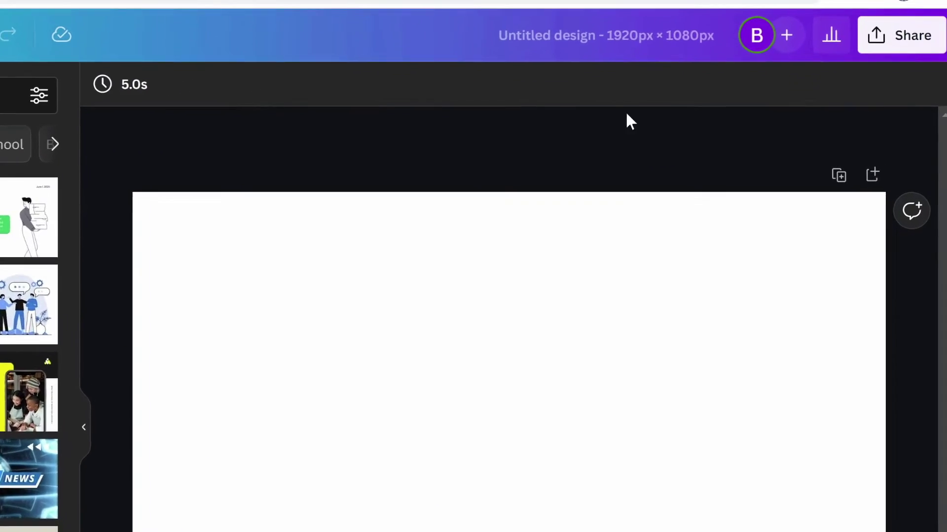
# Step: Retitle the design 'D&D Livestream Template' and browse the Templates panel
pyautogui.click(581, 32)
pyautogui.press('BackSpace')
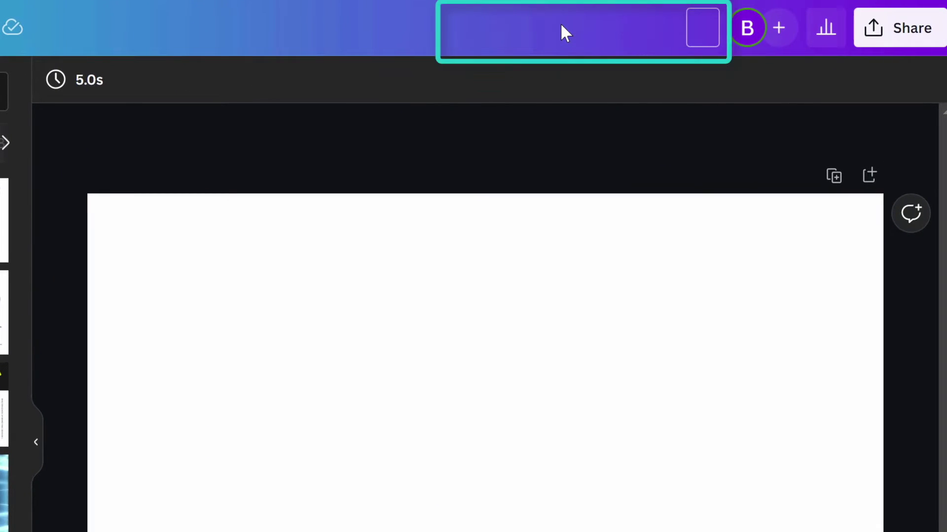
pyautogui.write('D&D Livestrea')
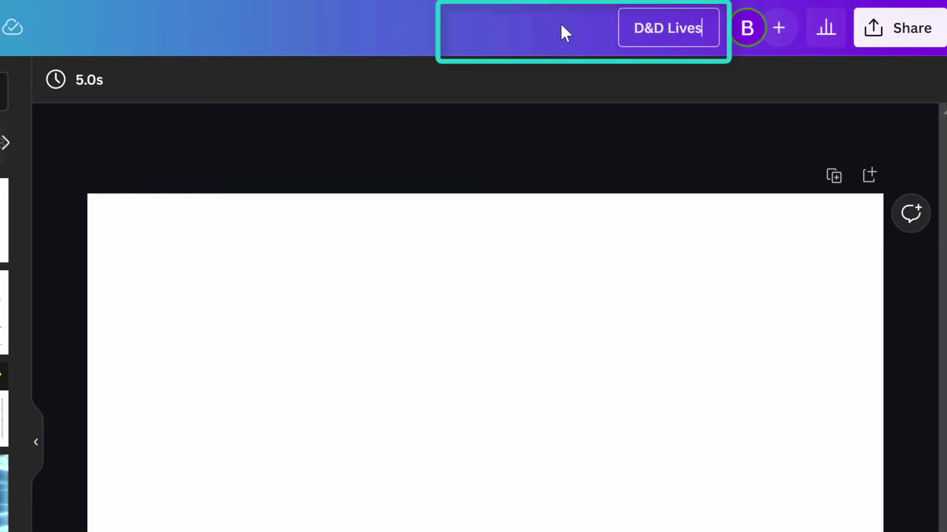
pyautogui.write('m Template')
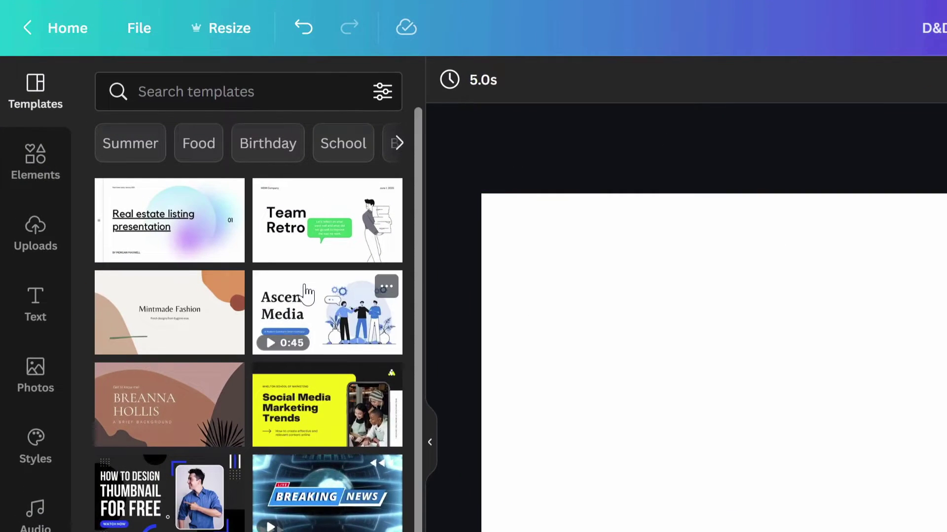
pyautogui.scroll(-7, 306, 291)
pyautogui.scroll(-10, 305, 294)
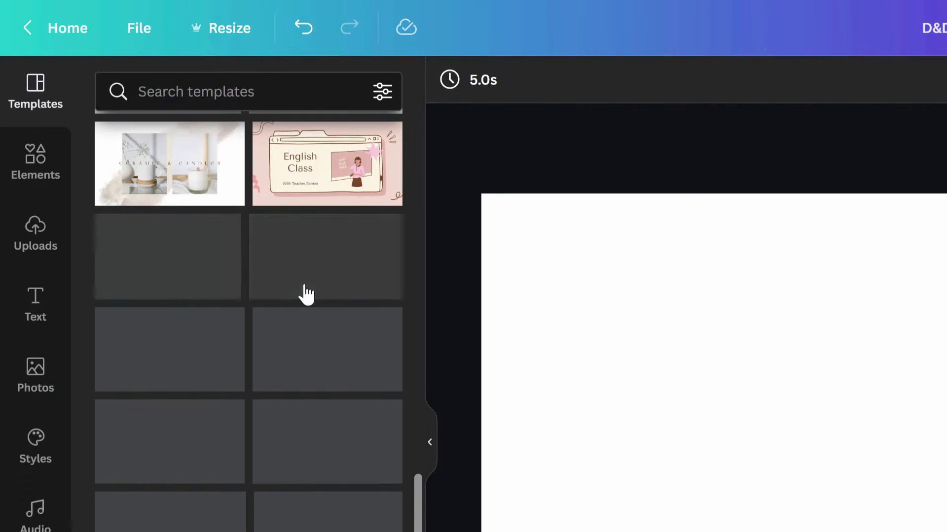
pyautogui.scroll(7, 306, 293)
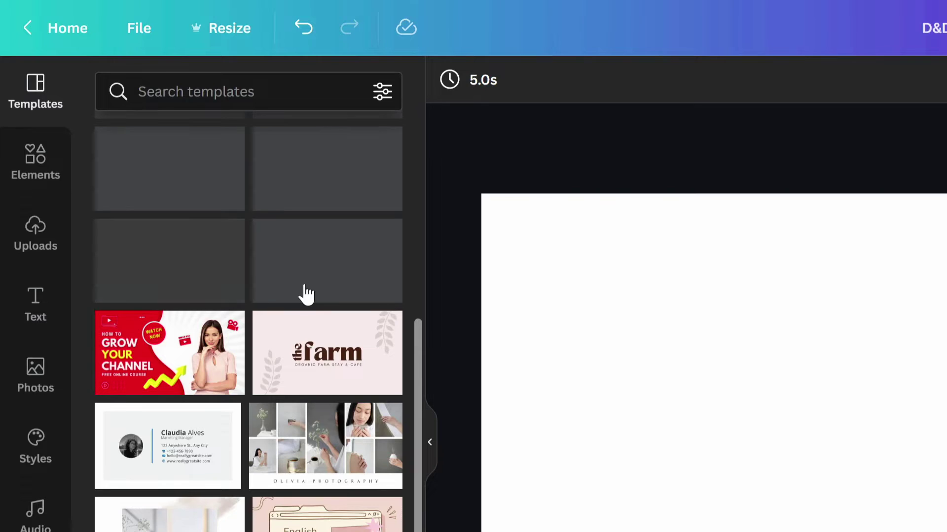
pyautogui.scroll(10, 306, 294)
pyautogui.scroll(-1, 305, 295)
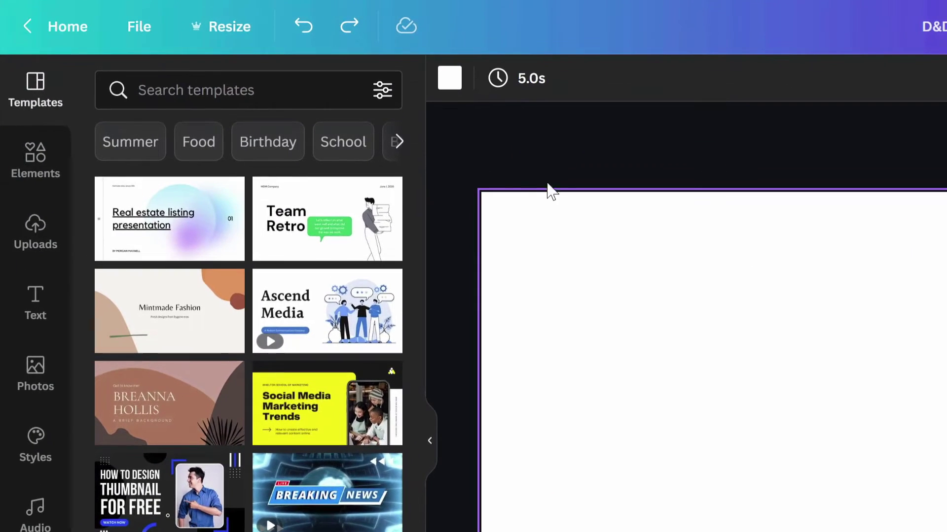
# Step: Try mid and light grey page backgrounds, then apply the teal and finally dark grey gradient
pyautogui.click(449, 78)
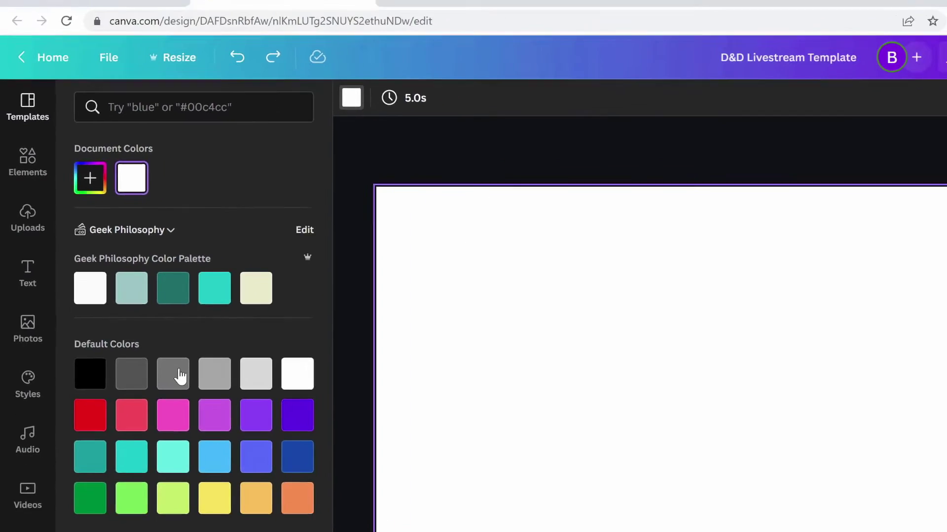
pyautogui.click(230, 432)
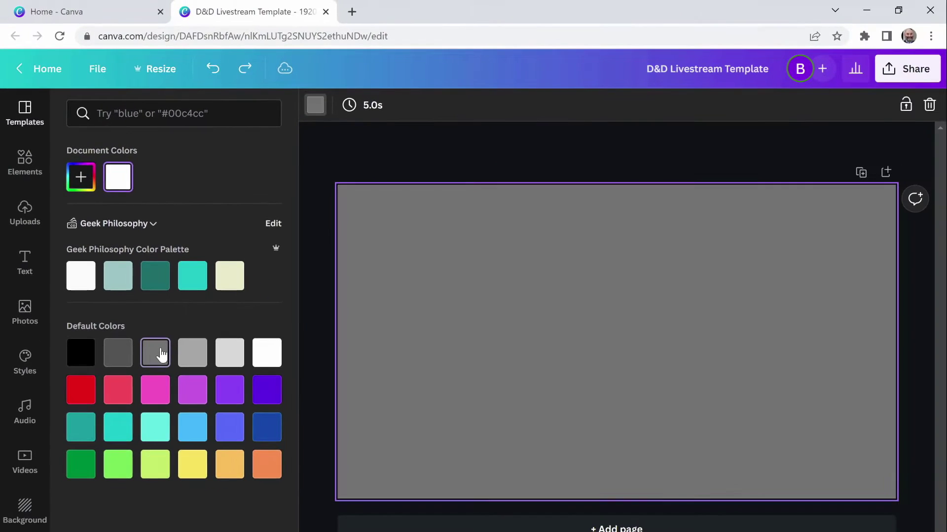
pyautogui.click(231, 352)
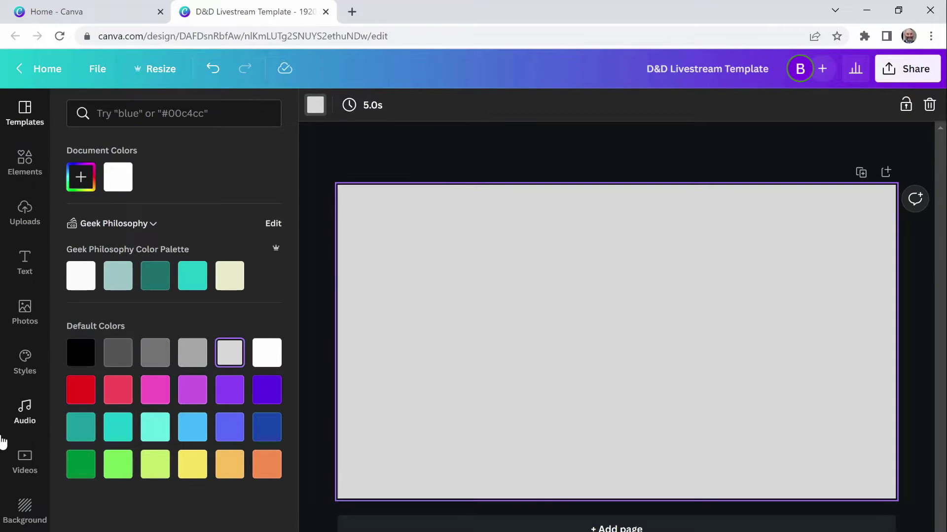
pyautogui.click(25, 508)
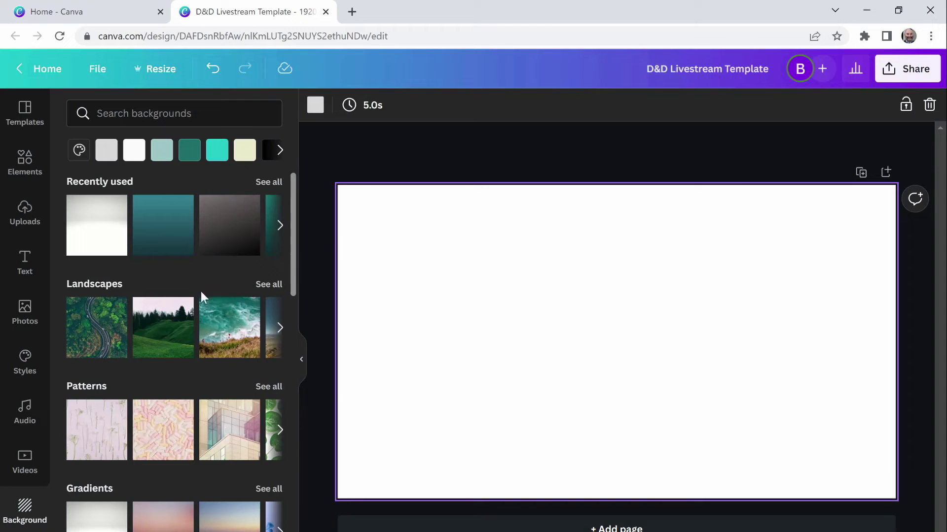
pyautogui.click(161, 211)
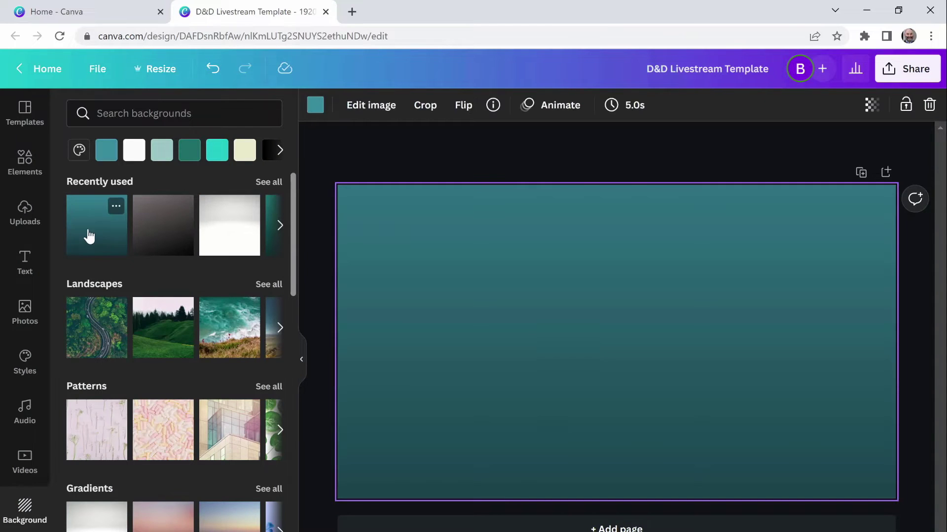
pyautogui.click(168, 228)
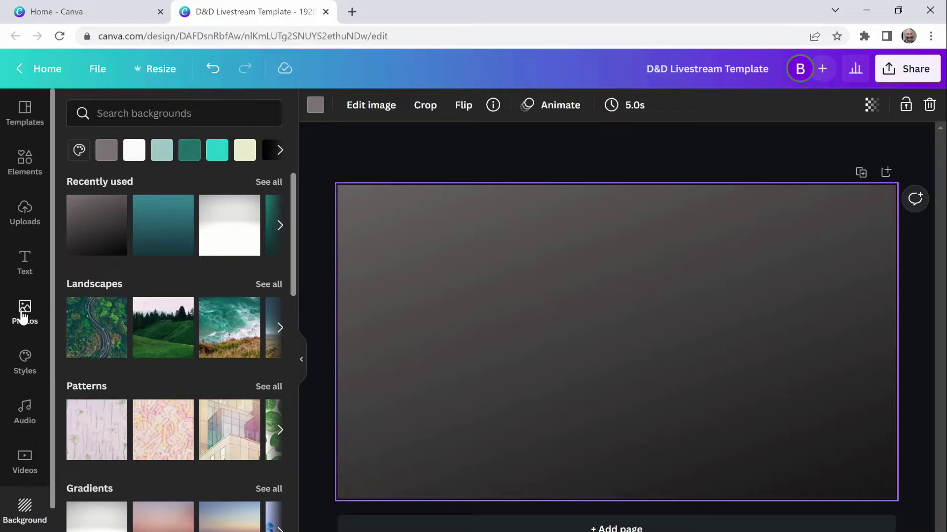
pyautogui.click(23, 315)
# Step: Search photos for 'forest ruins' and make the dark ruins photo fill the page
pyautogui.click(163, 113)
pyautogui.write('forest ruins')
pyautogui.press('Return')
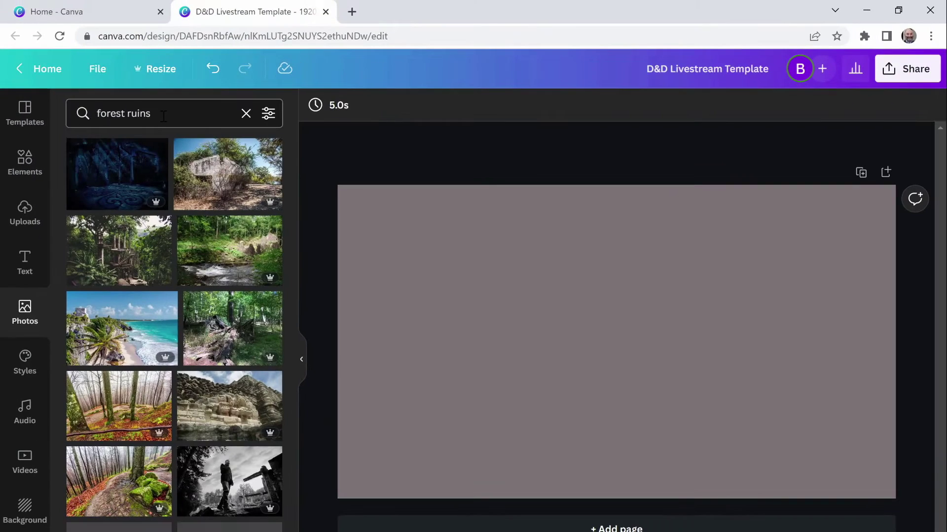
pyautogui.moveTo(122, 178); pyautogui.dragTo(377, 276)
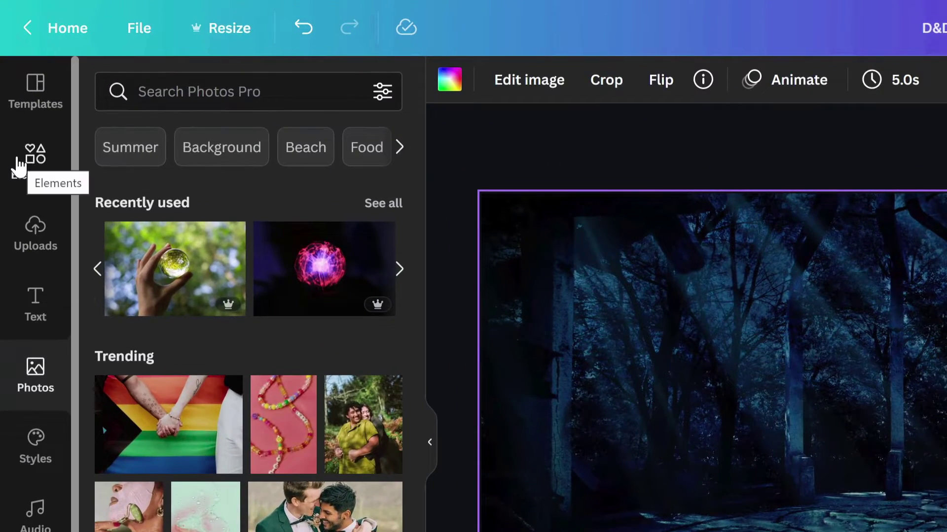
# Step: Add the 30-second 'mist' video element, stretch it to cover the page, and lock it
pyautogui.click(18, 167)
pyautogui.click(258, 94)
pyautogui.write('mist')
pyautogui.press('Return')
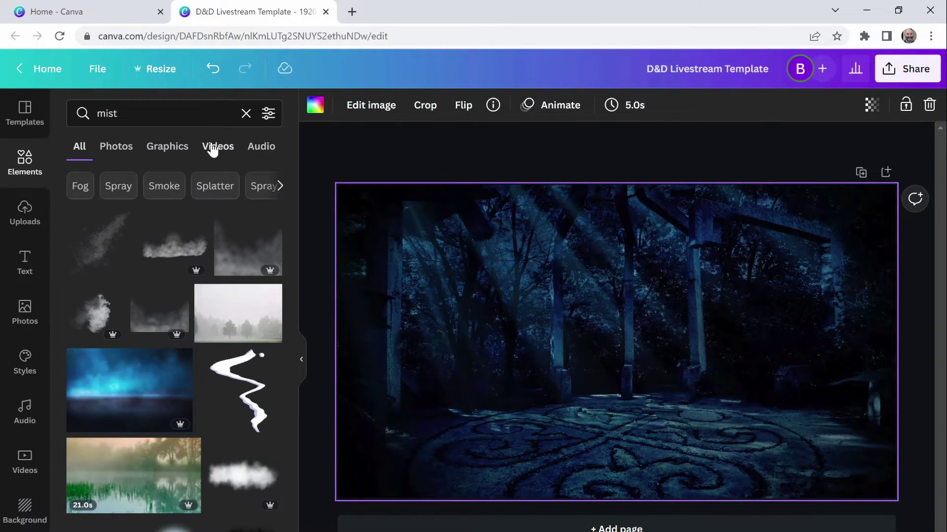
pyautogui.click(212, 150)
pyautogui.scroll(-3, 203, 273)
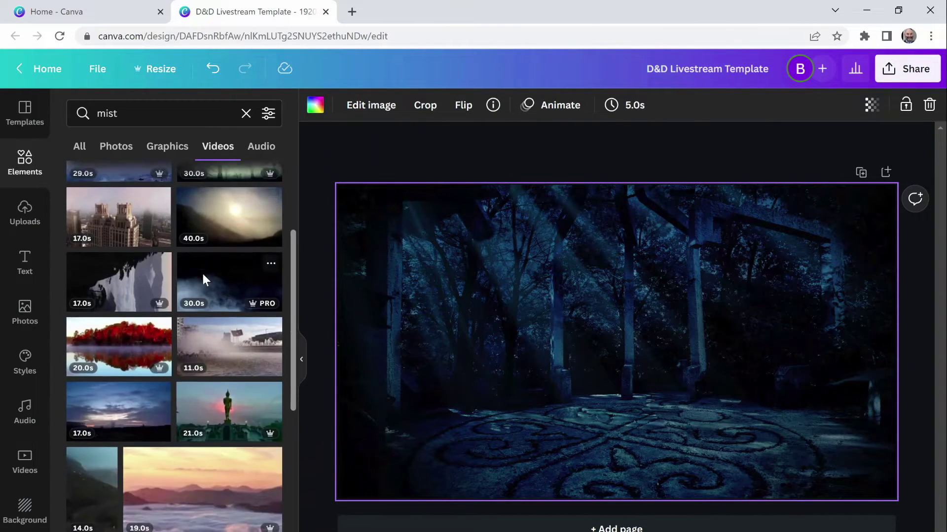
pyautogui.scroll(-4, 202, 273)
pyautogui.scroll(7, 192, 353)
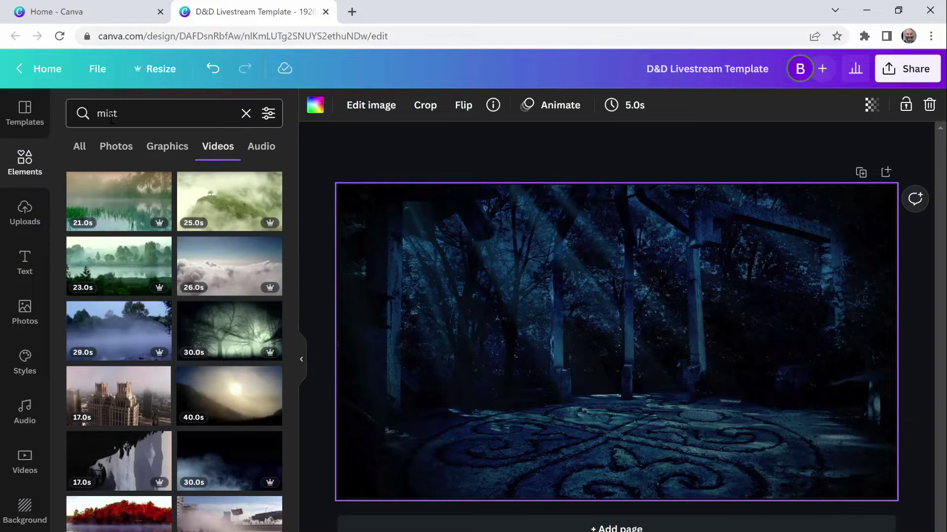
pyautogui.moveTo(197, 443); pyautogui.dragTo(414, 290)
pyautogui.moveTo(394, 216); pyautogui.dragTo(224, 121)
pyautogui.moveTo(838, 467); pyautogui.dragTo(902, 513)
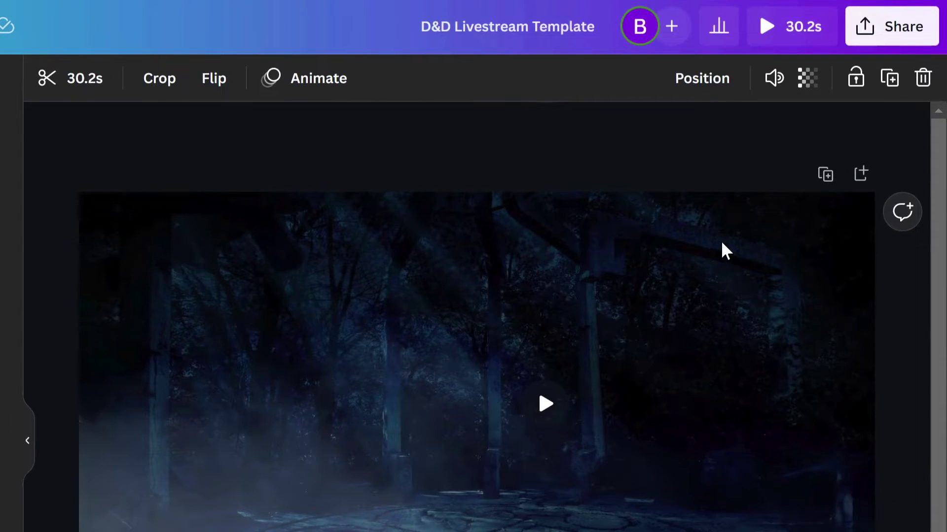
pyautogui.click(859, 89)
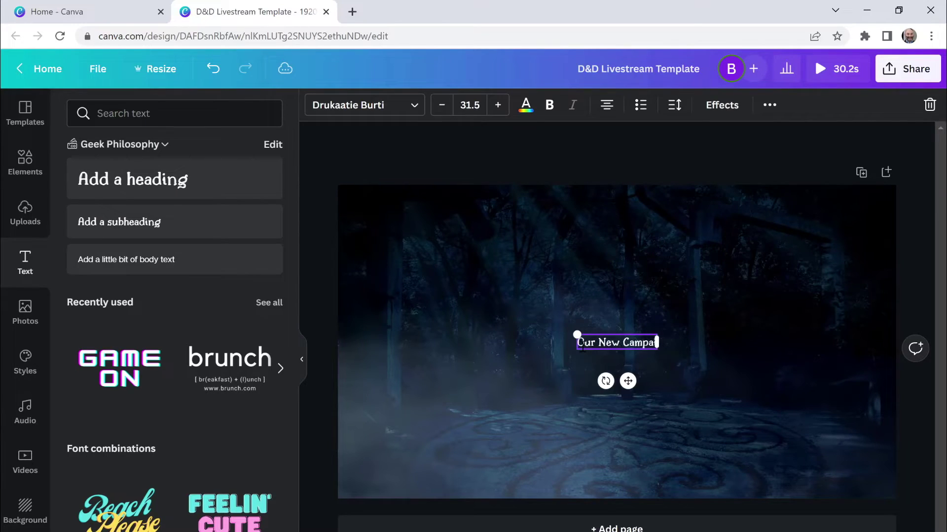
# Step: Enlarge 'Our New Campaign' to size 120, centre it, and set its font to Obra Letra
pyautogui.moveTo(571, 335); pyautogui.dragTo(308, 295)
pyautogui.moveTo(481, 311); pyautogui.dragTo(612, 304)
pyautogui.click(414, 107)
pyautogui.click(118, 261)
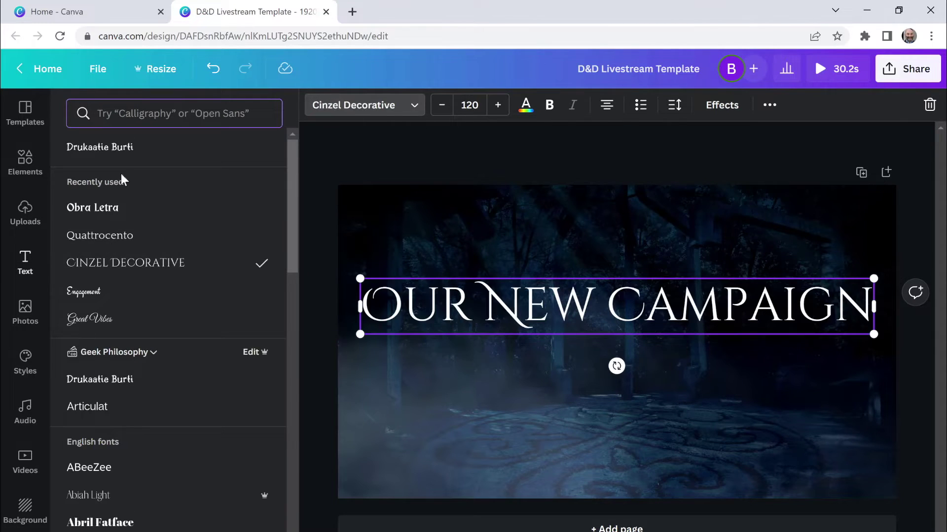
pyautogui.click(94, 207)
# Step: Duplicate the title, move the copy below it, and change its text to 'starting soon...'
pyautogui.hotkey('ctrl', 'd')
pyautogui.moveTo(621, 308); pyautogui.dragTo(611, 361)
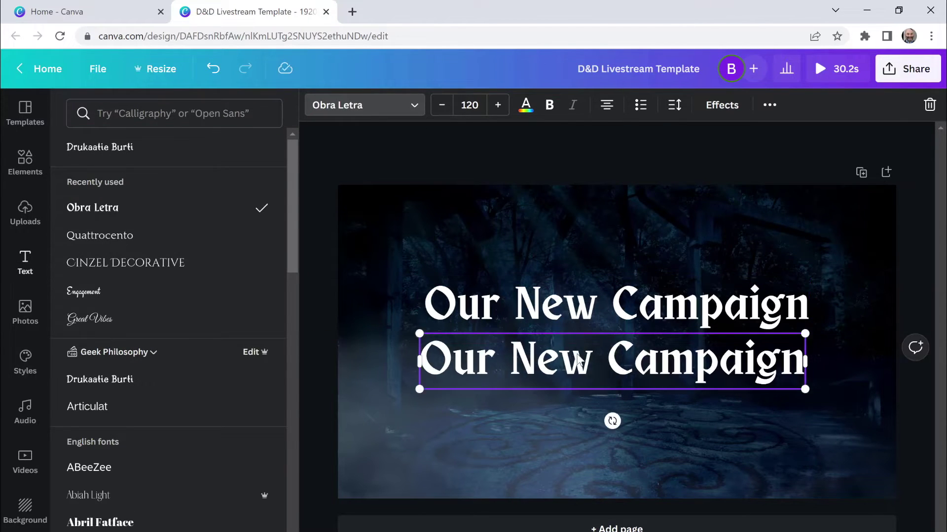
pyautogui.doubleClick(612, 361)
pyautogui.hotkey('ctrl', 'a')
pyautogui.write('starting soon...')
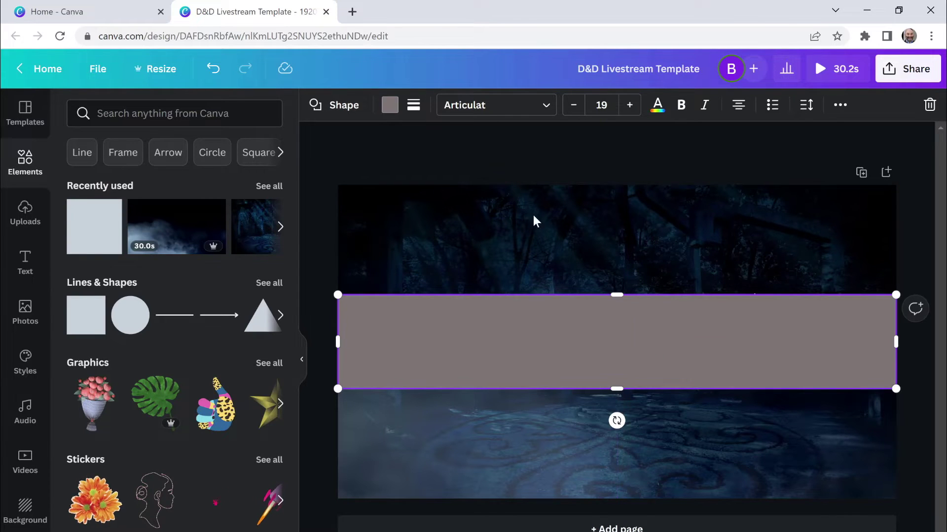
# Step: Make the band rectangle dark navy at about 60 transparency and move it behind the text
pyautogui.click(390, 106)
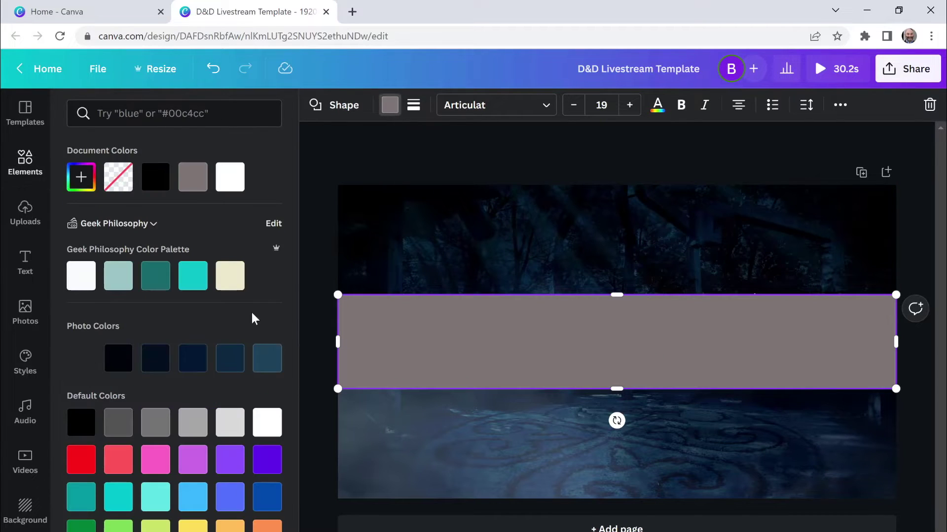
pyautogui.click(228, 371)
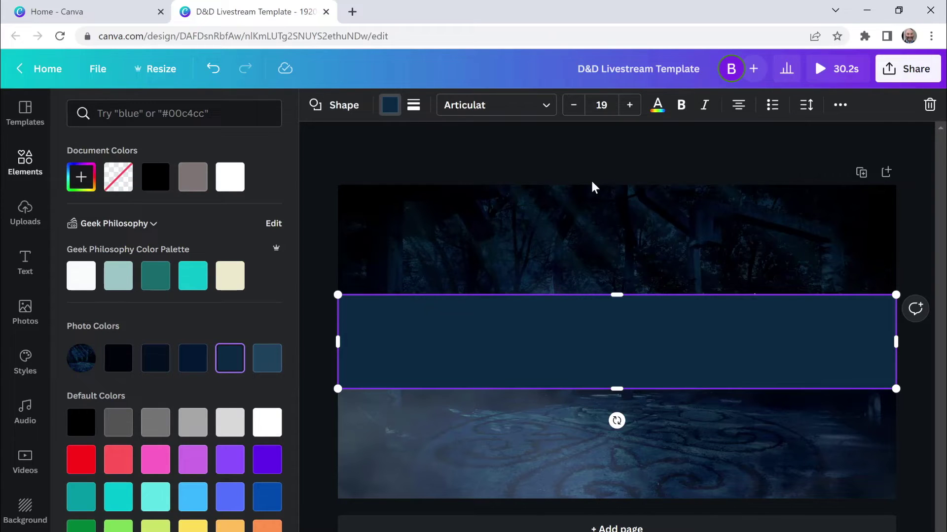
pyautogui.click(840, 106)
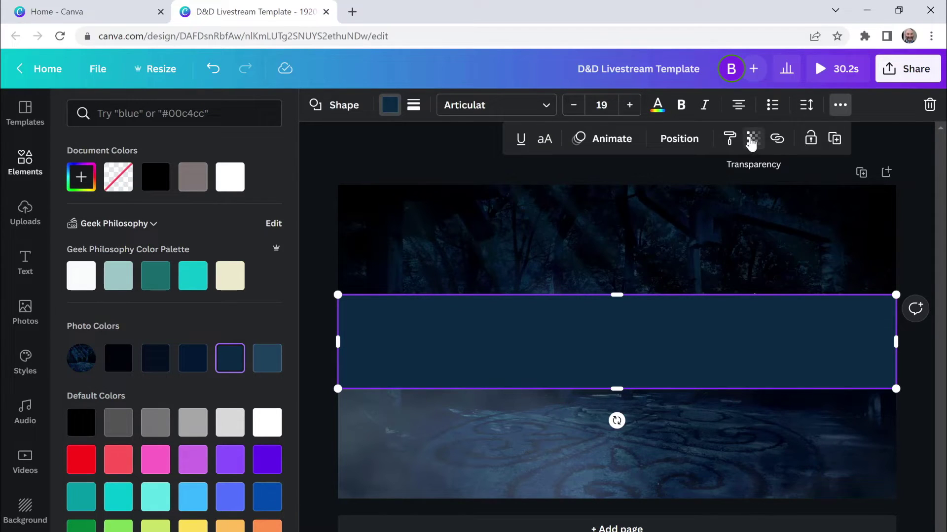
pyautogui.click(751, 141)
pyautogui.moveTo(746, 193); pyautogui.dragTo(691, 195)
pyautogui.click(679, 141)
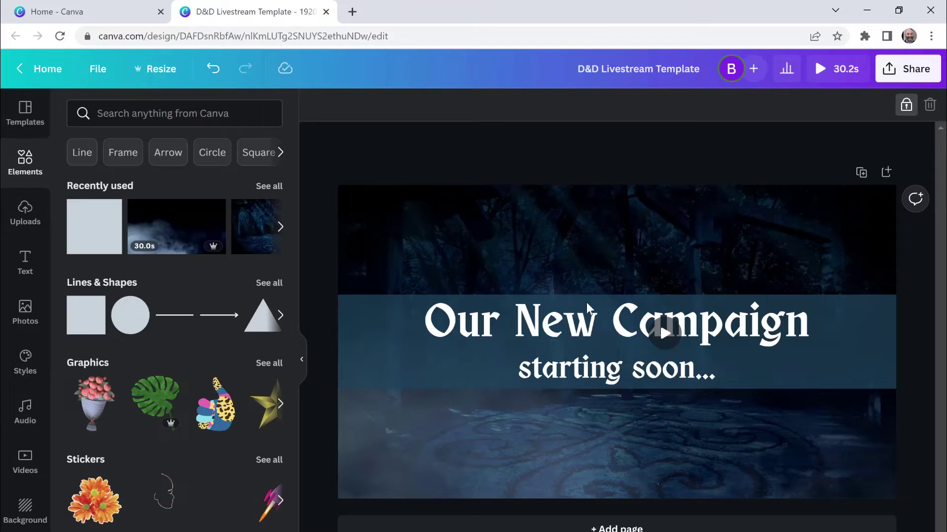
# Step: Apply the Lift text effect at intensity 60 to both title lines together
pyautogui.click(569, 329)
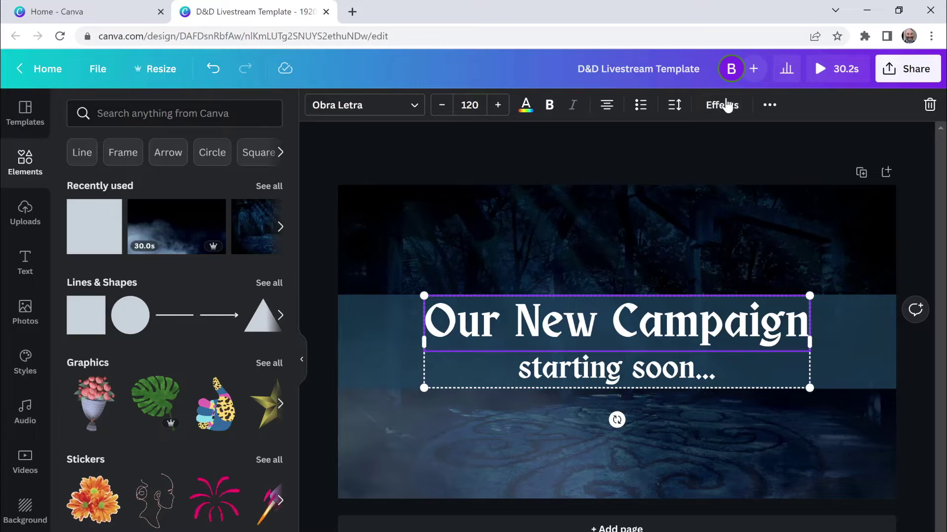
pyautogui.click(727, 106)
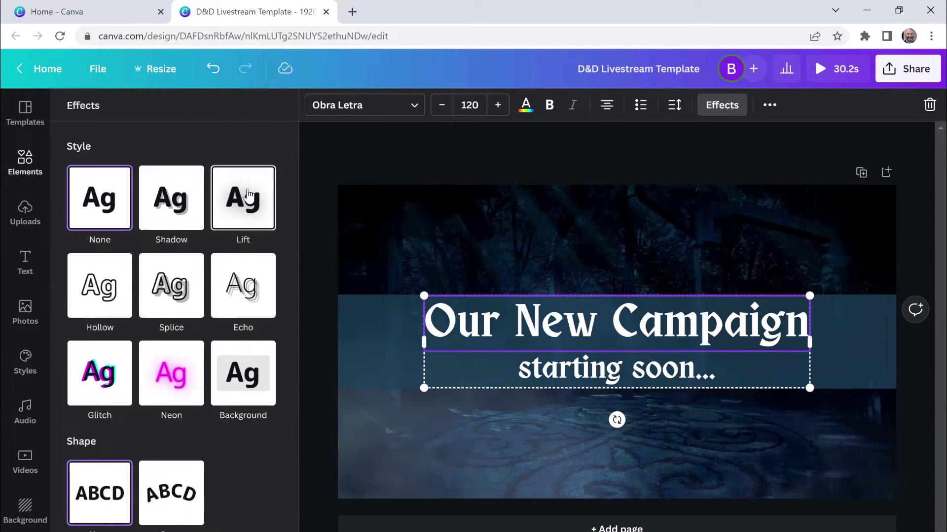
pyautogui.click(247, 197)
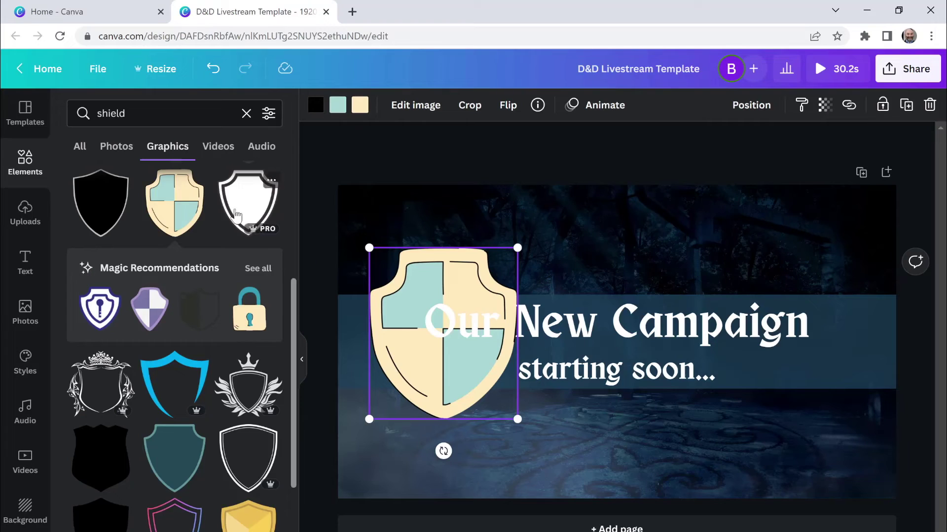
# Step: Recolour the shield light grey with blue-grey quarters and enlarge it toward the bottom-left
pyautogui.click(337, 105)
pyautogui.click(191, 395)
pyautogui.click(230, 395)
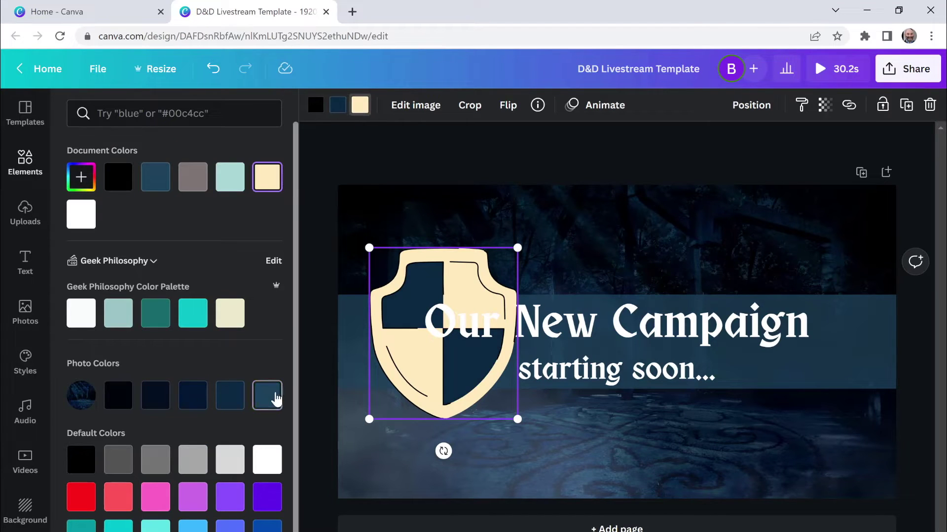
pyautogui.click(119, 459)
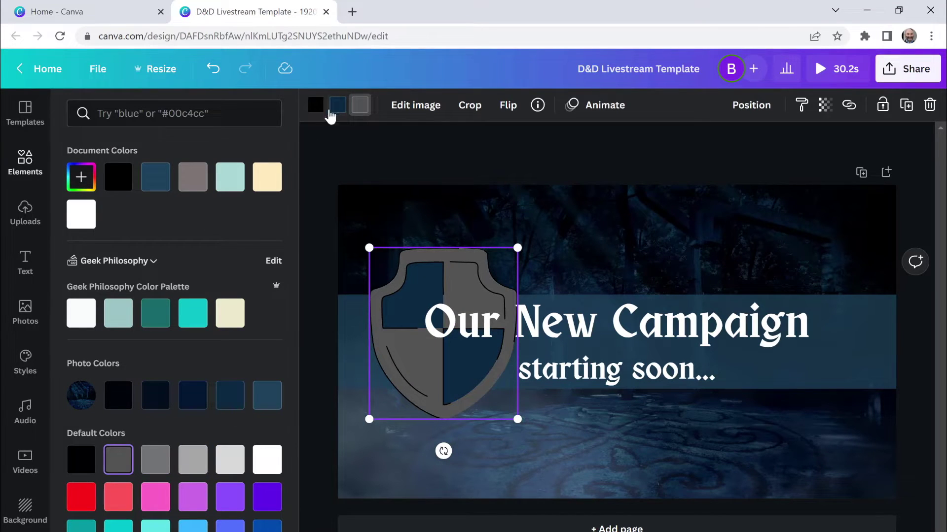
pyautogui.click(266, 396)
pyautogui.moveTo(369, 419); pyautogui.dragTo(356, 433)
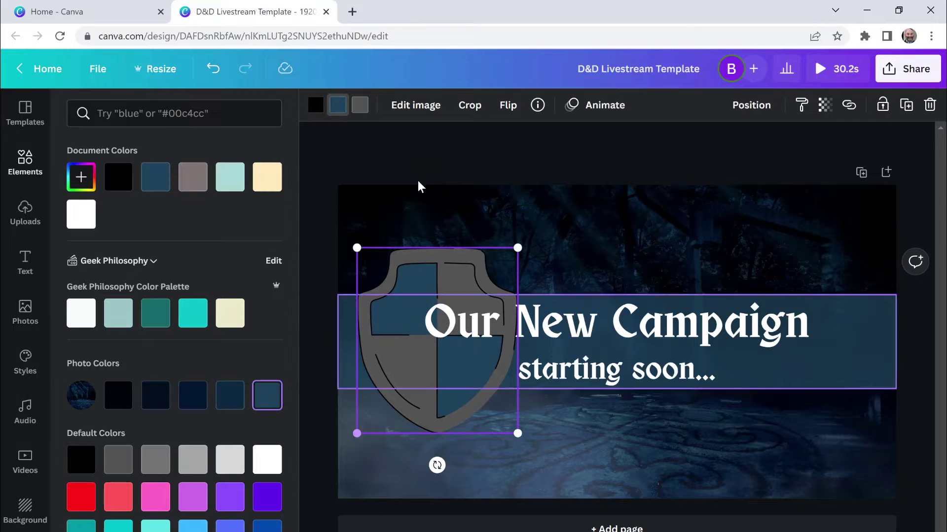
pyautogui.click(266, 460)
pyautogui.click(228, 463)
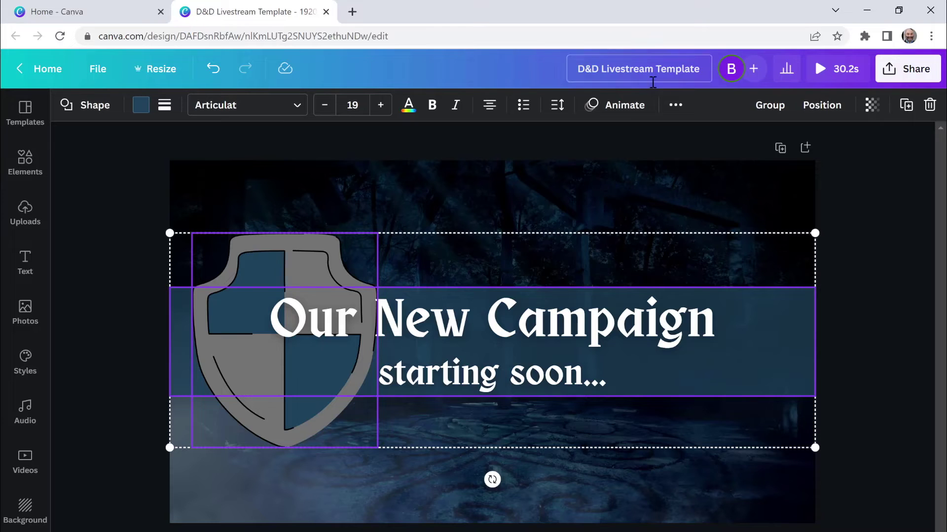
# Step: Give the title group a Rise animation and preview the page playing full screen
pyautogui.click(625, 105)
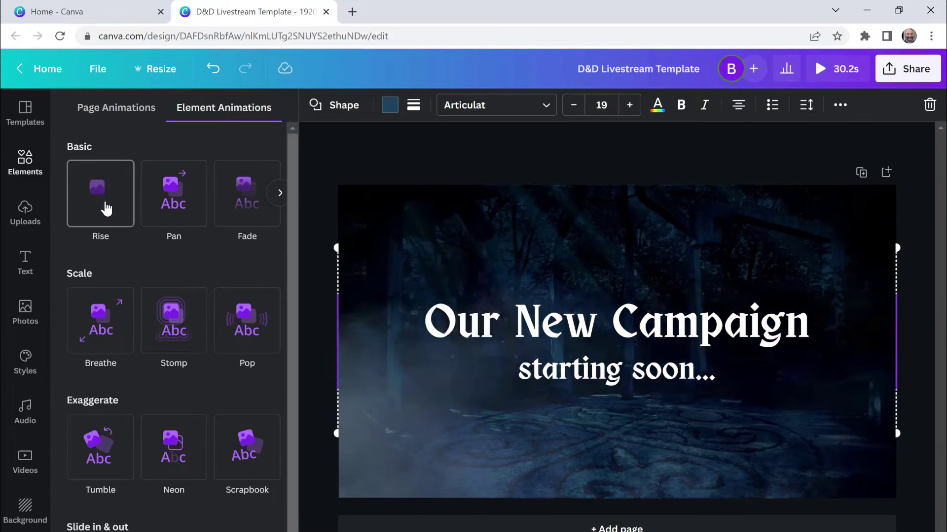
pyautogui.click(106, 207)
pyautogui.click(710, 226)
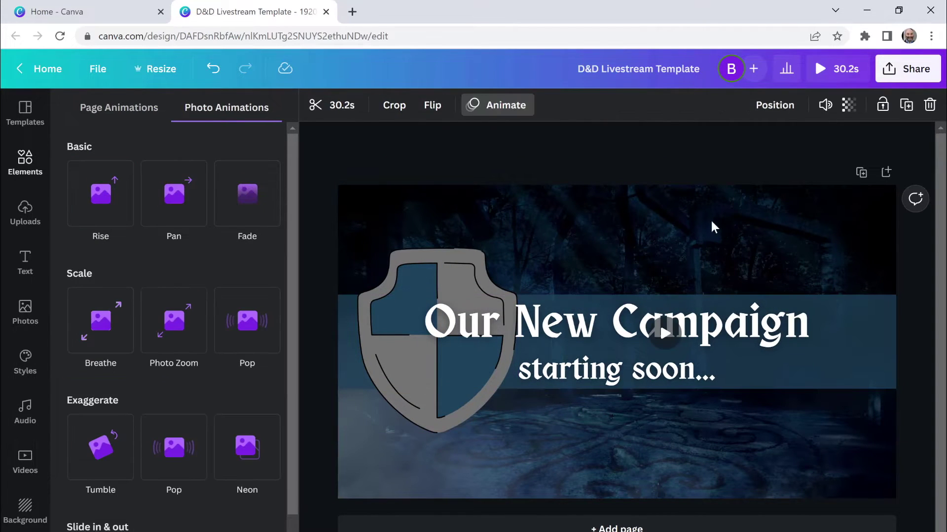
pyautogui.click(820, 69)
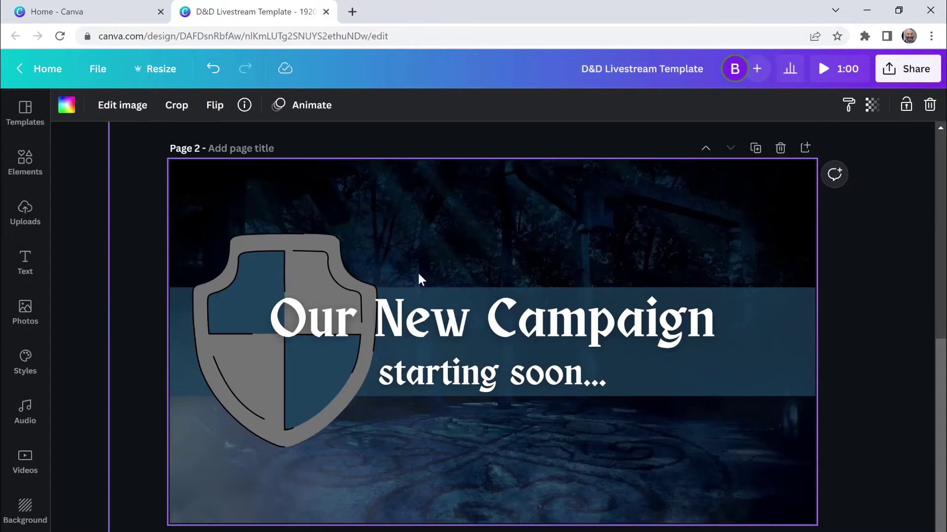
# Step: Name Page 1 'starting soon' and Page 2 'be right back'
pyautogui.scroll(8, 372, 279)
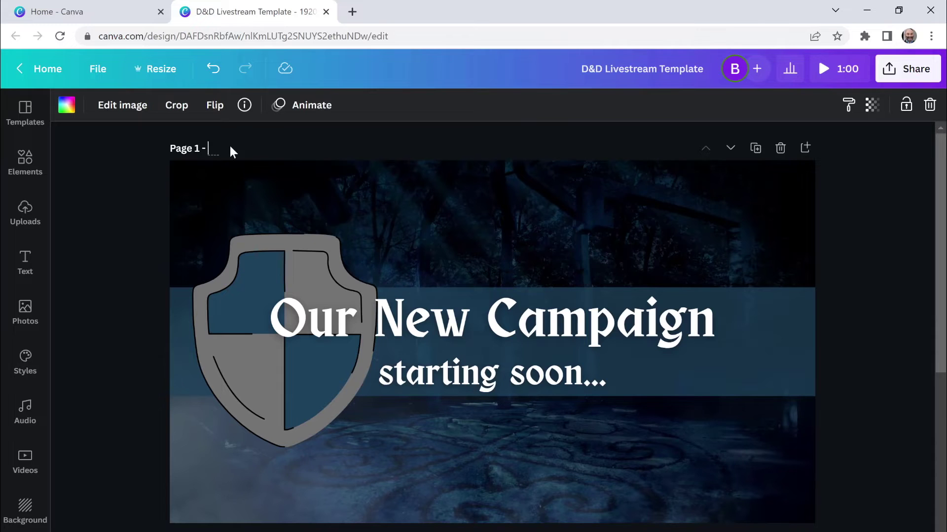
pyautogui.click(230, 146)
pyautogui.write('starting soon')
pyautogui.scroll(-8, 249, 249)
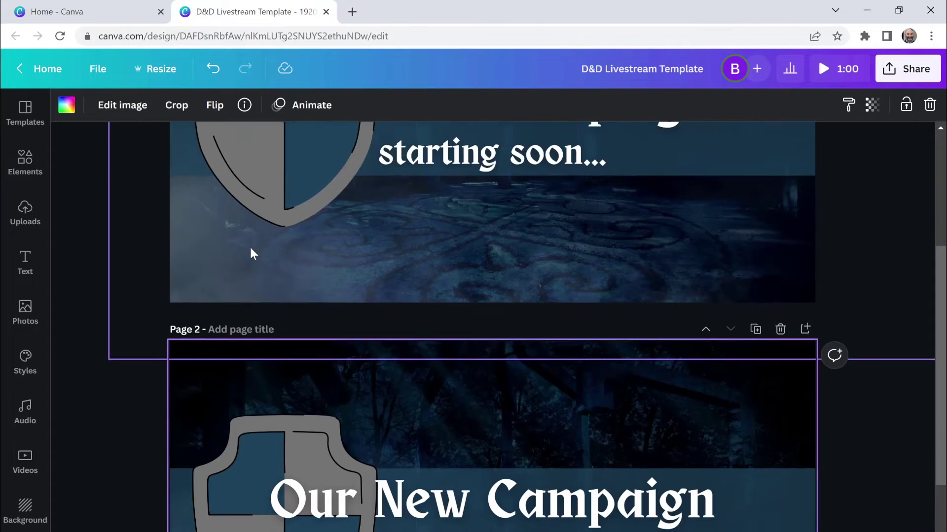
pyautogui.click(228, 163)
pyautogui.write('be rig')
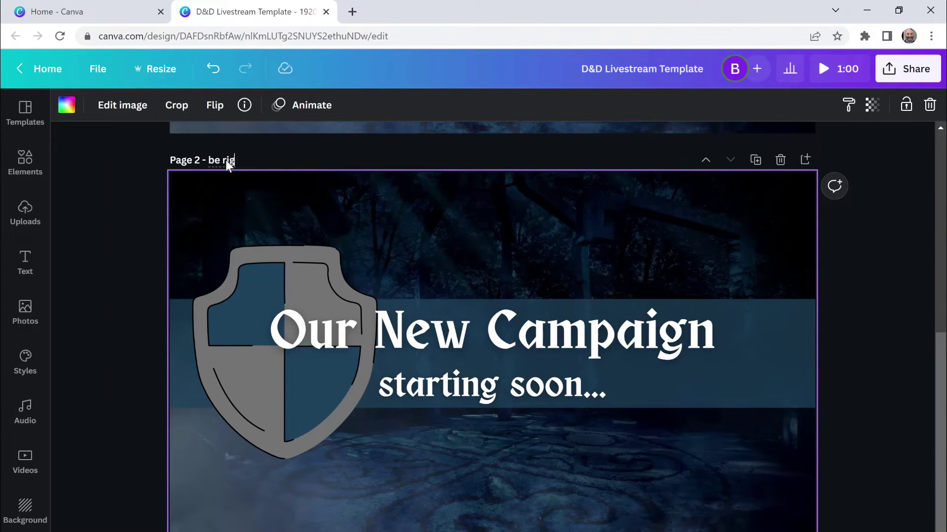
pyautogui.write('ht back')
# Step: Change Page 2's subtitle to 'be right back!' and duplicate the page
pyautogui.click(482, 384)
pyautogui.doubleClick(478, 375)
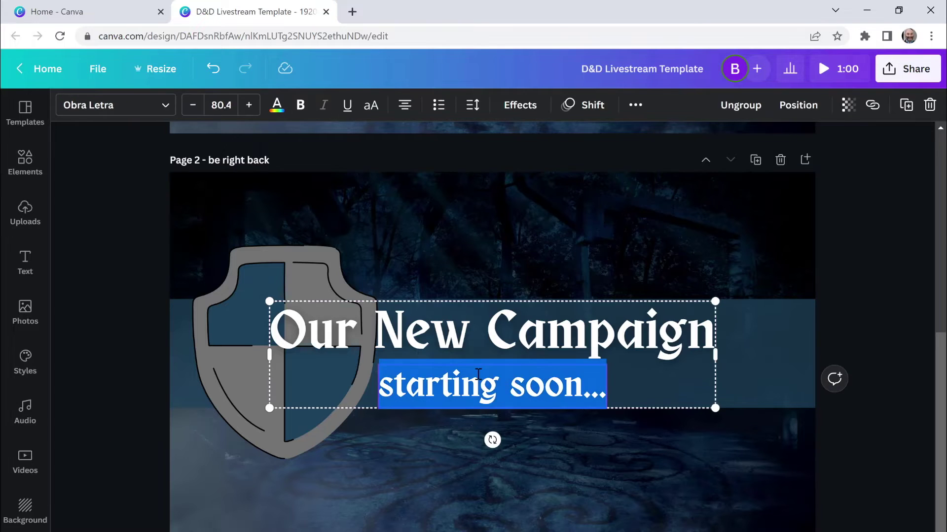
pyautogui.write('be right back!')
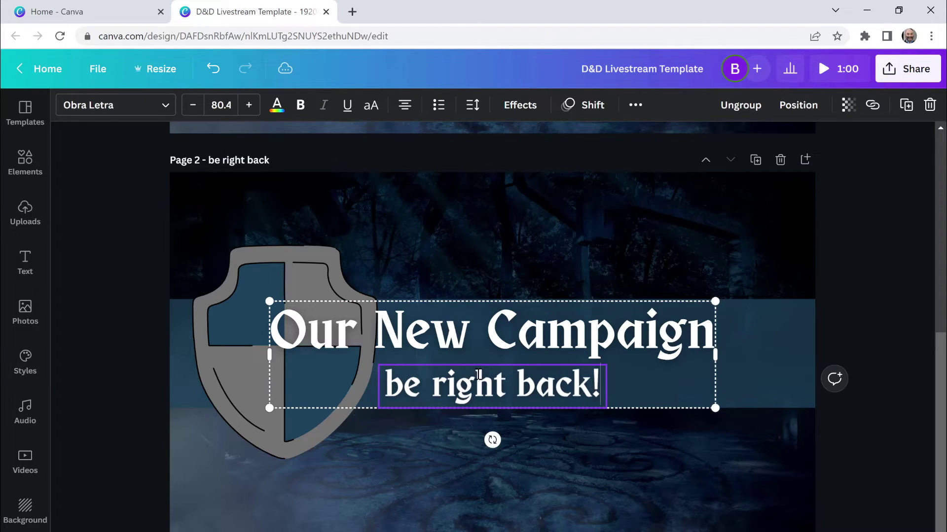
pyautogui.click(532, 244)
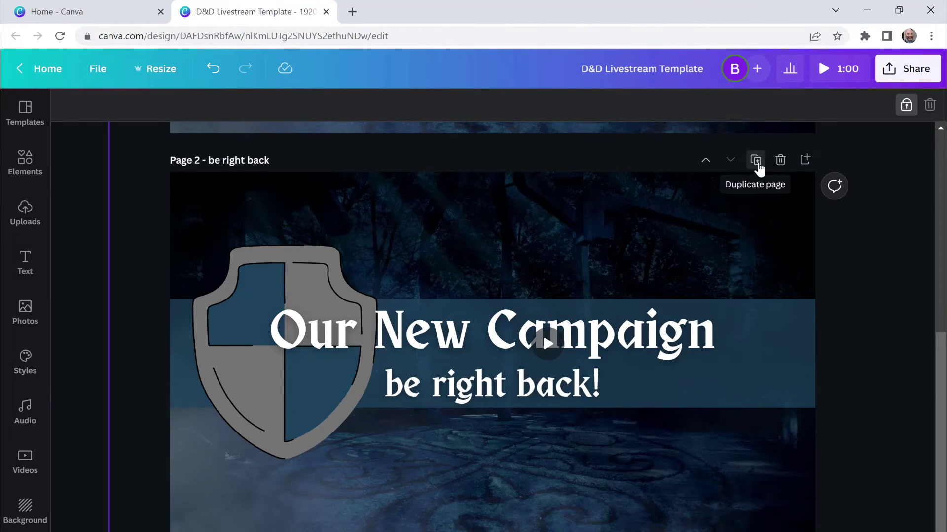
pyautogui.click(756, 161)
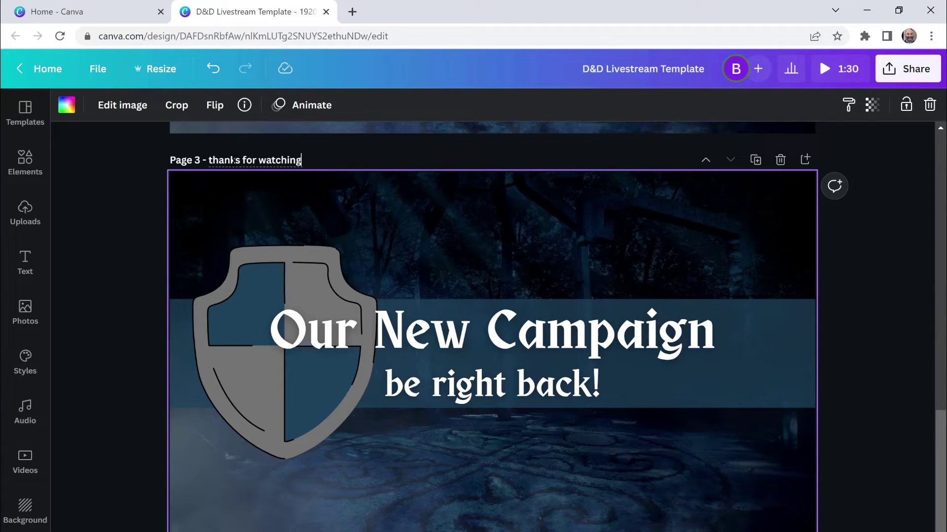
# Step: Replace the copied subtitle with 'thanks for watching', widen it to one line, and centre it horizontally
pyautogui.doubleClick(428, 385)
pyautogui.hotkey('ctrl', 'a')
pyautogui.write('thanks for watc')
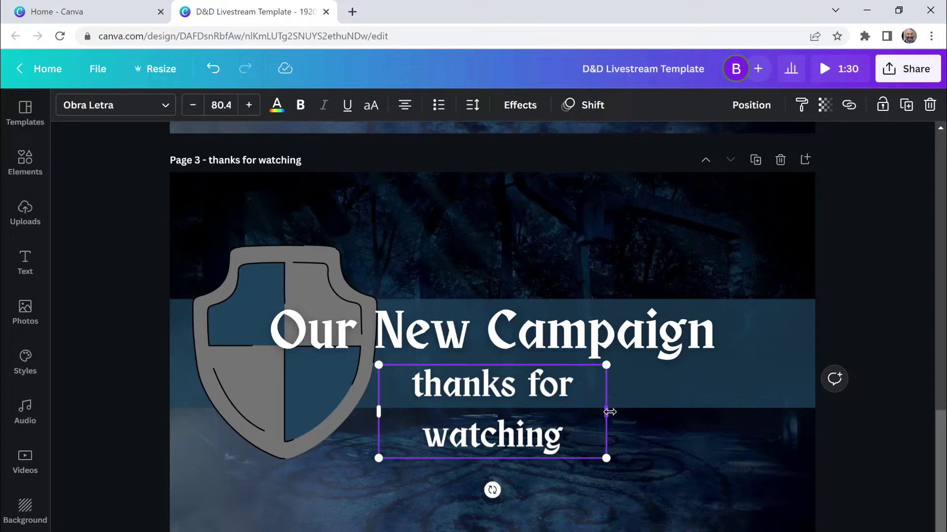
pyautogui.moveTo(610, 412); pyautogui.dragTo(710, 406)
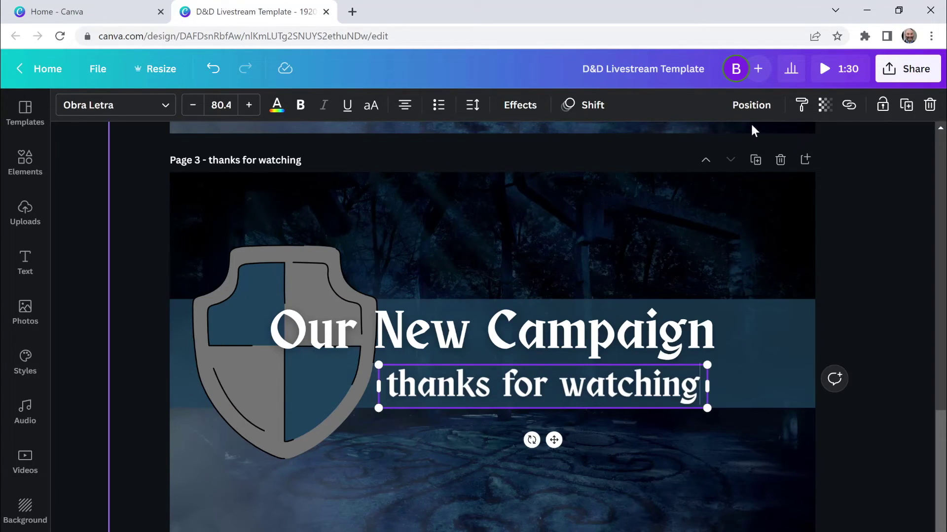
pyautogui.click(751, 106)
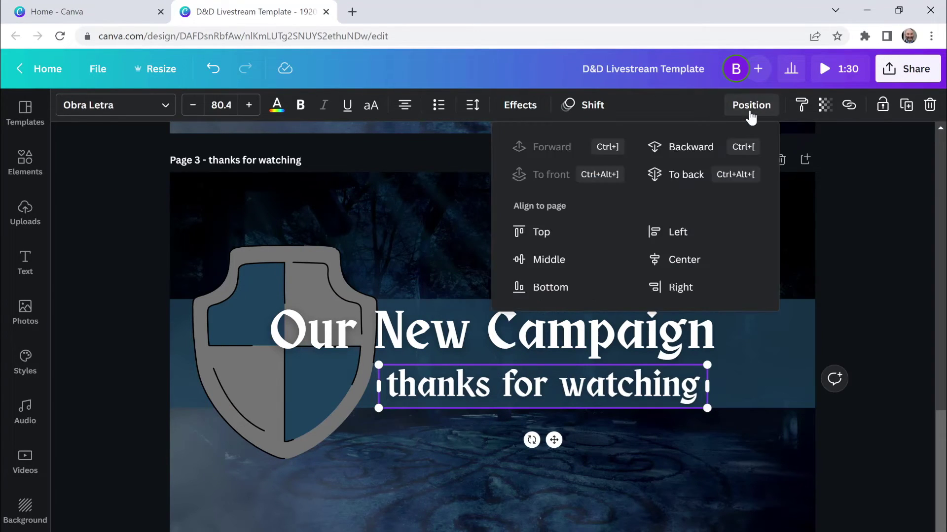
pyautogui.click(680, 259)
pyautogui.click(637, 384)
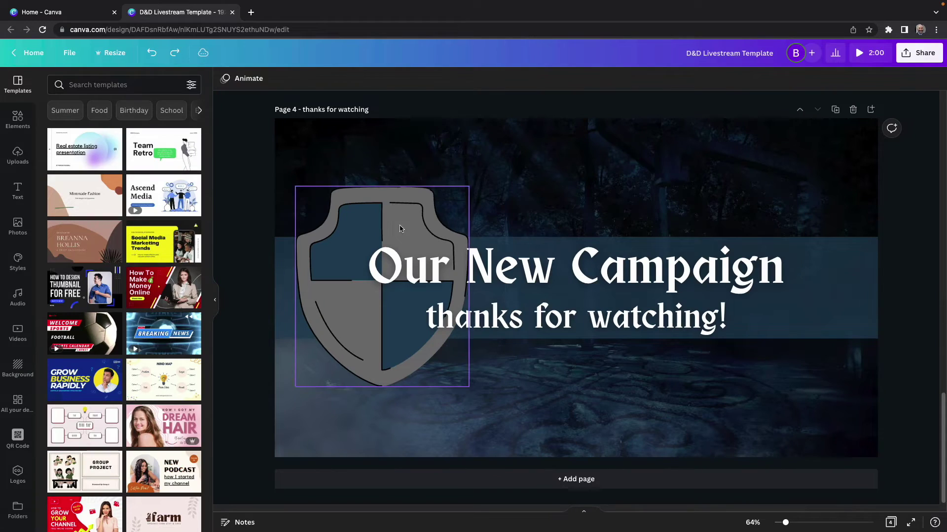
# Step: Delete the shield, the 'Our New Campaign' title, the subtitle and the dark band from Page 4
pyautogui.press('Delete')
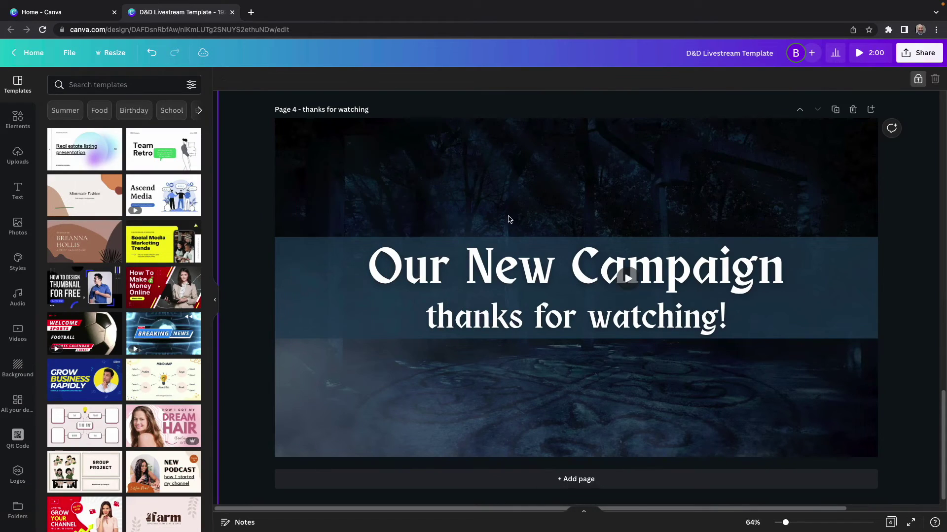
pyautogui.press('Delete')
pyautogui.click(537, 311)
pyautogui.press('Delete')
pyautogui.click(529, 292)
pyautogui.press('Delete')
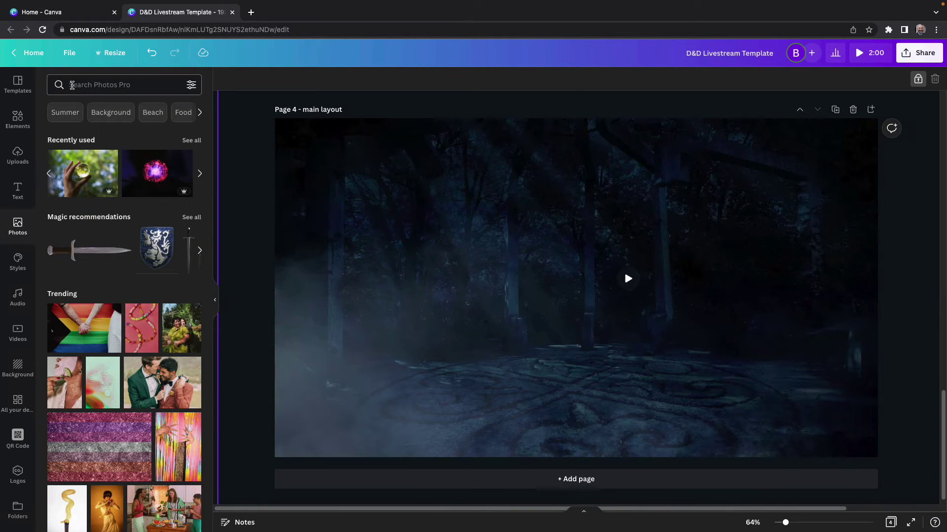
# Step: Search Photos for 'green screen', add one, and shrink it to a small top-left frame
pyautogui.write('green scre')
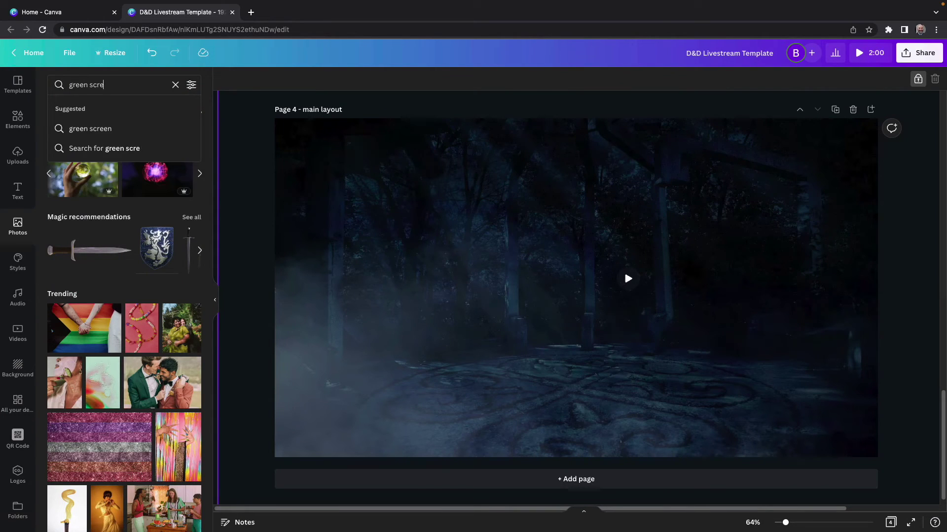
pyautogui.write('en')
pyautogui.press('Return')
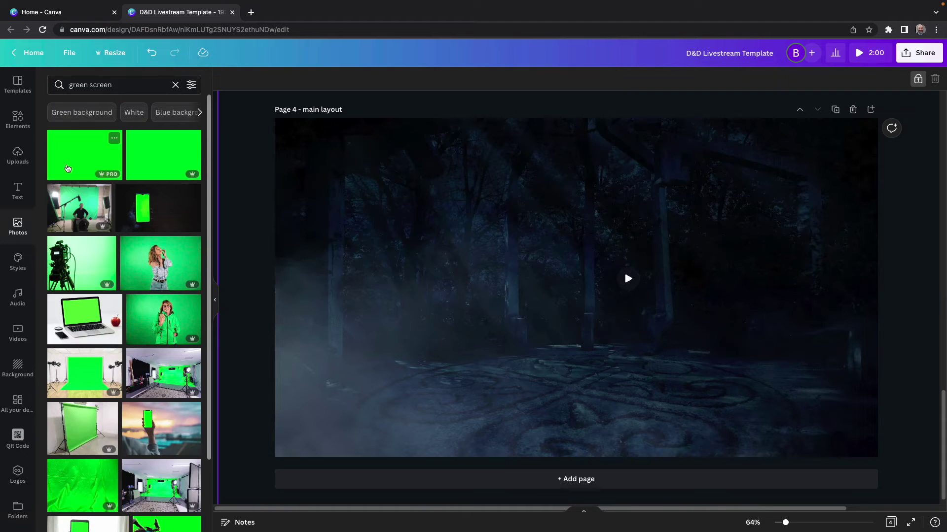
pyautogui.click(67, 169)
pyautogui.moveTo(757, 139); pyautogui.dragTo(510, 302)
pyautogui.moveTo(424, 345); pyautogui.dragTo(772, 206)
# Step: Add copies and align the five green frames as three across the top and two below
pyautogui.moveTo(406, 210); pyautogui.dragTo(408, 340)
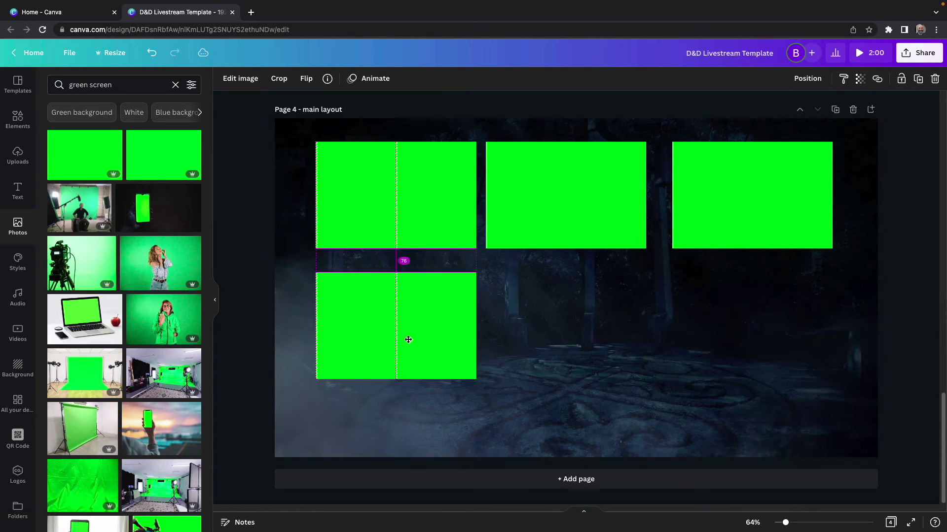
pyautogui.moveTo(591, 209); pyautogui.dragTo(580, 329)
pyautogui.moveTo(447, 195); pyautogui.dragTo(431, 205)
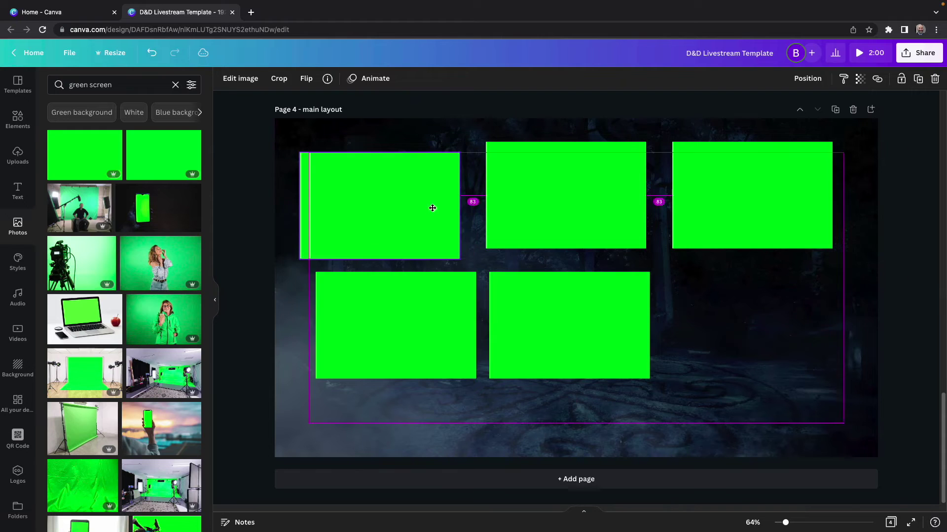
pyautogui.moveTo(399, 295); pyautogui.dragTo(383, 303)
pyautogui.moveTo(541, 202); pyautogui.dragTo(536, 213)
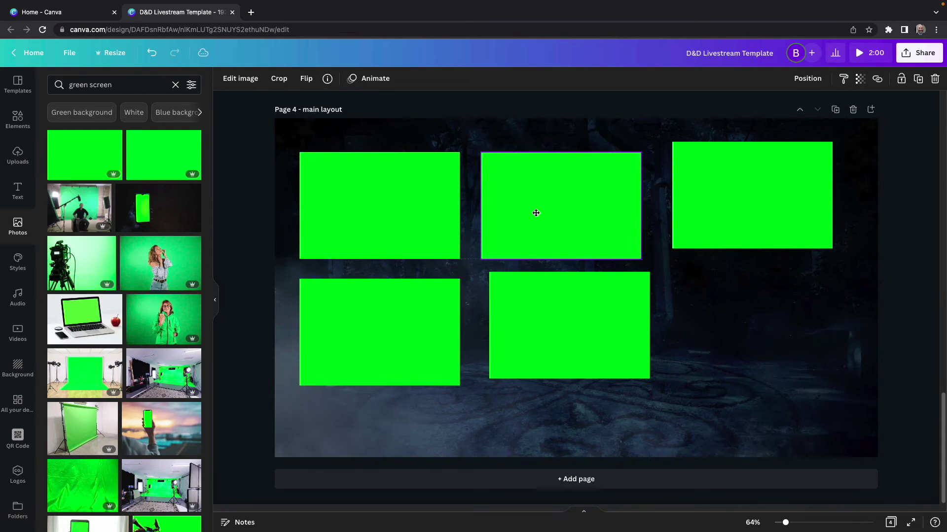
pyautogui.moveTo(536, 320); pyautogui.dragTo(529, 346)
pyautogui.moveTo(357, 334); pyautogui.dragTo(357, 349)
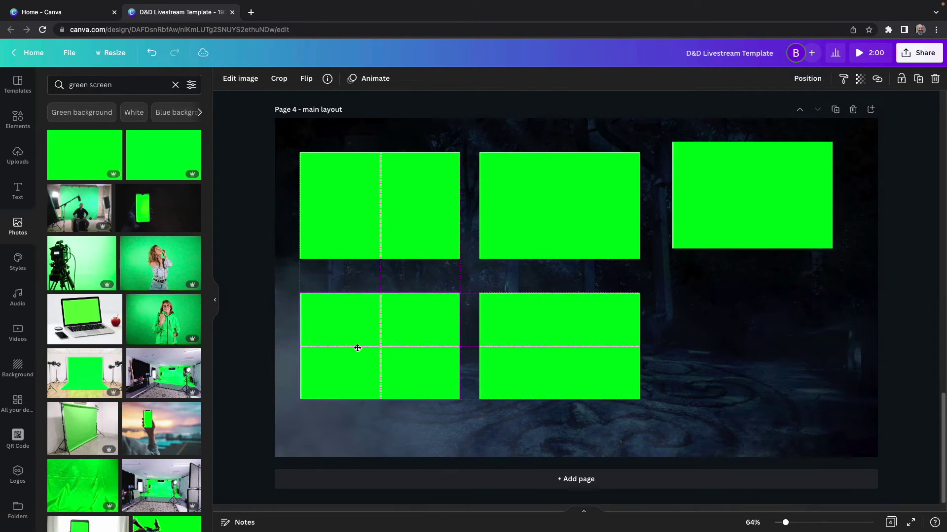
pyautogui.moveTo(732, 195)
pyautogui.mouseDown()
pyautogui.moveTo(731, 206)
pyautogui.moveTo(744, 205)
pyautogui.mouseUp()
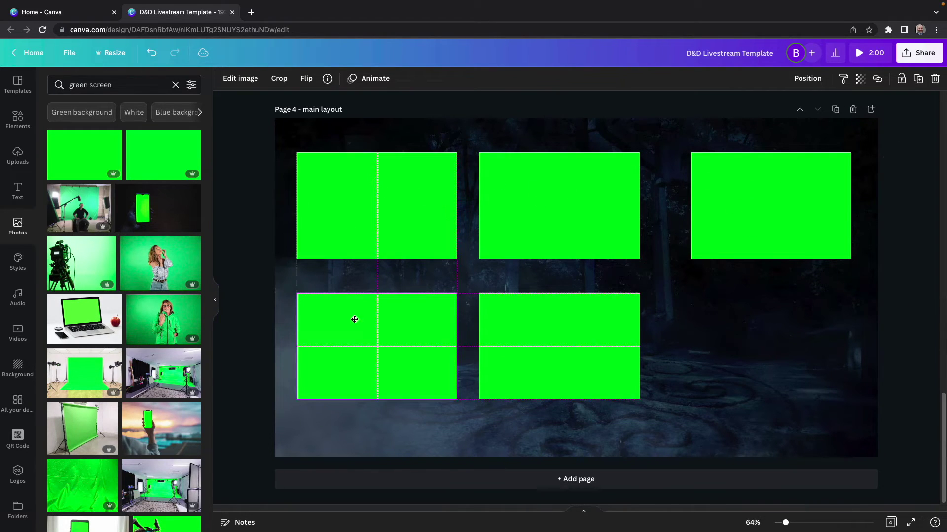
# Step: Copy the title and subtitle group from Page 2 and paste it onto the main layout
pyautogui.click(494, 339)
pyautogui.click(627, 277)
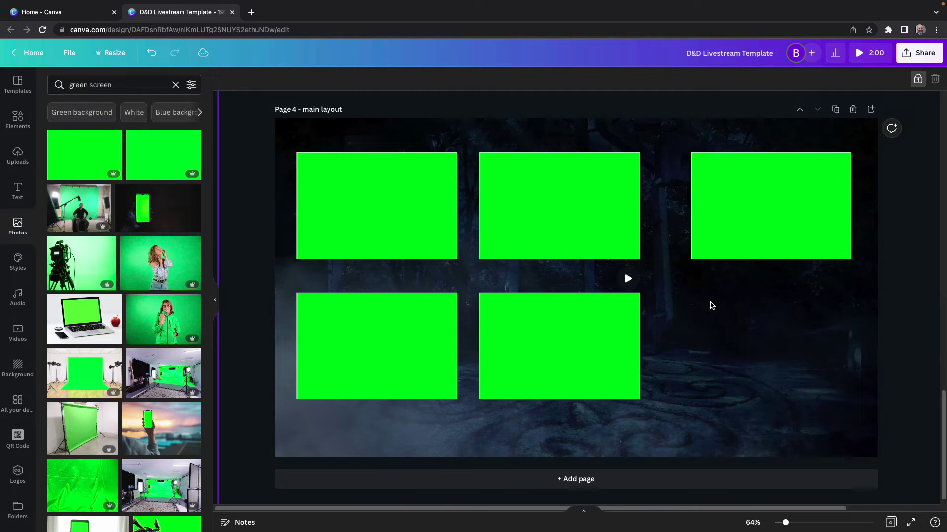
pyautogui.scroll(10, 592, 295)
pyautogui.click(553, 281)
pyautogui.hotkey('ctrl', 'c')
pyautogui.scroll(-10, 552, 281)
pyautogui.hotkey('ctrl', 'v')
# Step: Shrink the 'Our New Campaign' title and turn the subtitle into the first frame's caption
pyautogui.click(641, 262)
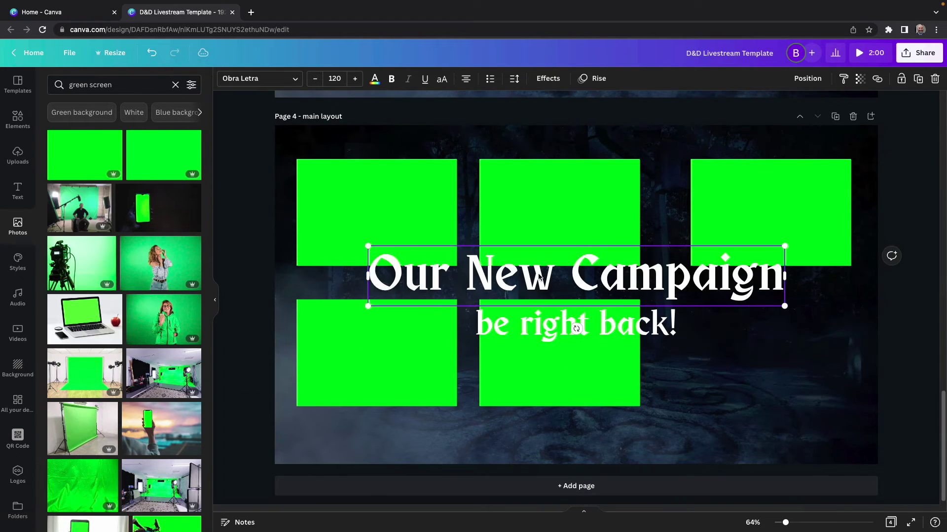
pyautogui.moveTo(368, 254); pyautogui.dragTo(394, 429)
pyautogui.moveTo(542, 325); pyautogui.dragTo(373, 283)
pyautogui.moveTo(507, 296); pyautogui.dragTo(391, 422)
pyautogui.doubleClick(382, 280)
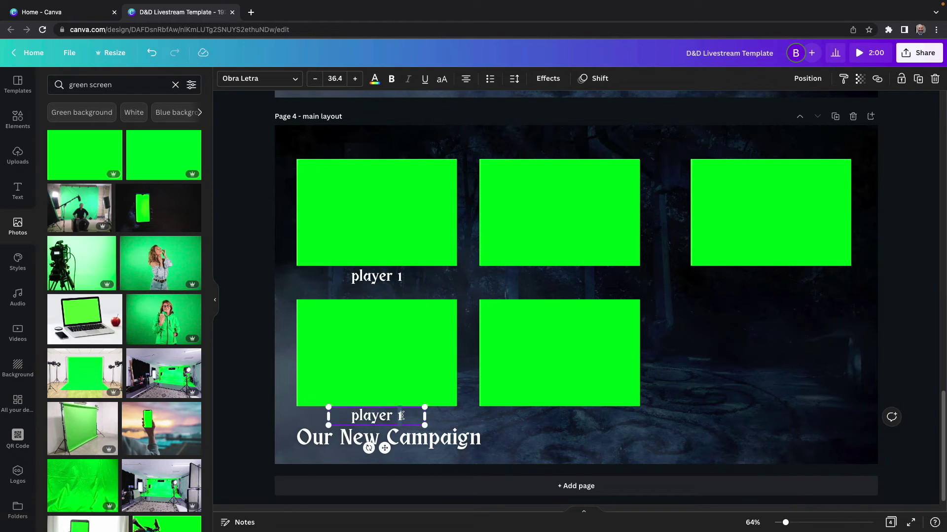
# Step: Add captions numbered 2, 3 and 4 plus the right frame's caption, then move the title below DM
pyautogui.doubleClick(402, 416)
pyautogui.write('2')
pyautogui.press('Escape')
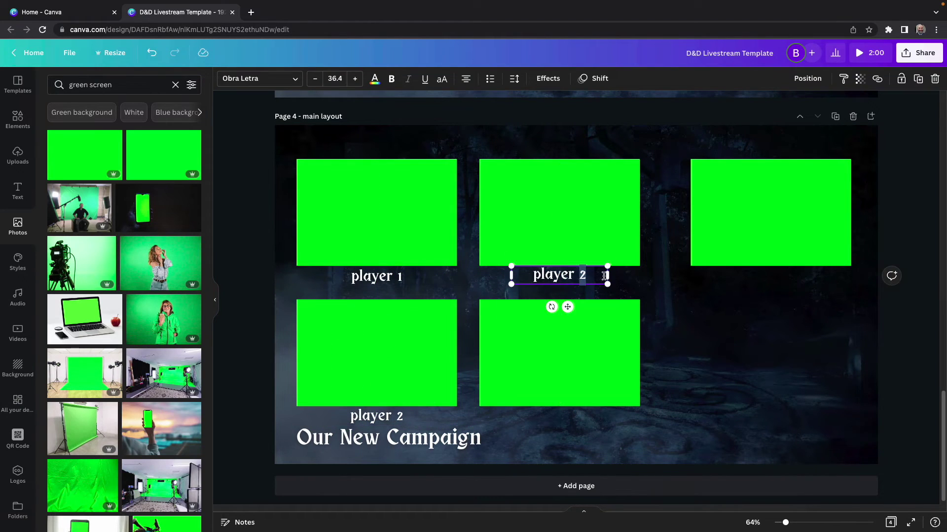
pyautogui.write('3')
pyautogui.press('Escape')
pyautogui.moveTo(605, 276); pyautogui.dragTo(605, 419)
pyautogui.doubleClick(583, 417)
pyautogui.write('4')
pyautogui.press('Escape')
pyautogui.moveTo(581, 278); pyautogui.dragTo(792, 281)
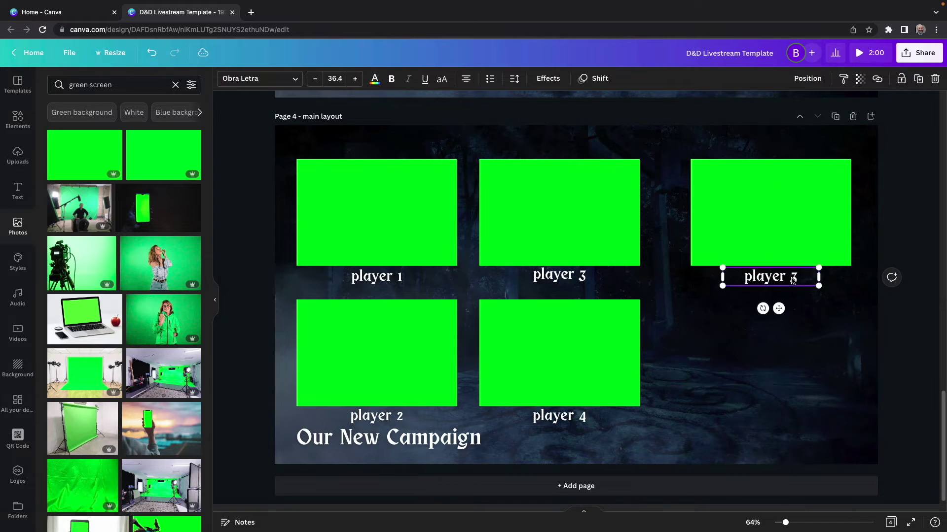
pyautogui.moveTo(389, 437); pyautogui.dragTo(770, 339)
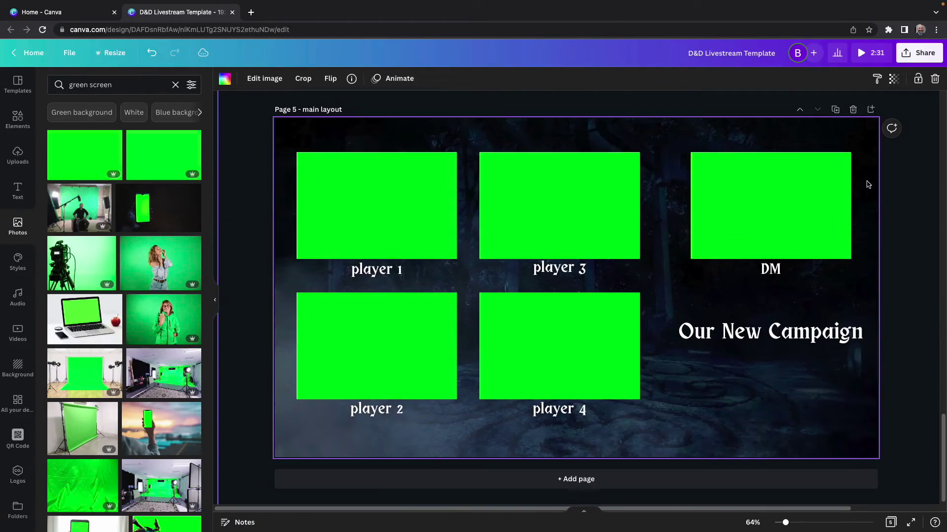
# Step: Scale down everything on the page and select the player and DM frames with their labels
pyautogui.hotkey('ctrl', 'a')
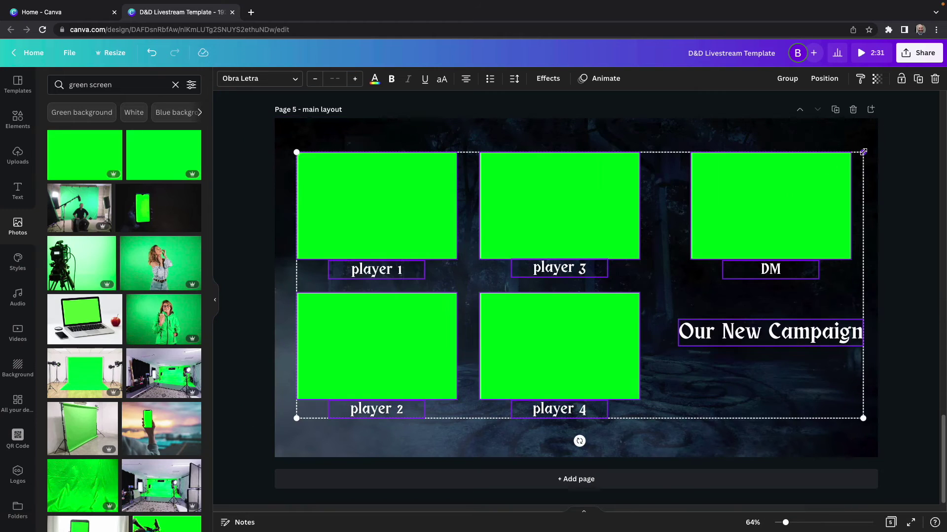
pyautogui.moveTo(863, 152); pyautogui.dragTo(691, 217)
pyautogui.click(382, 325)
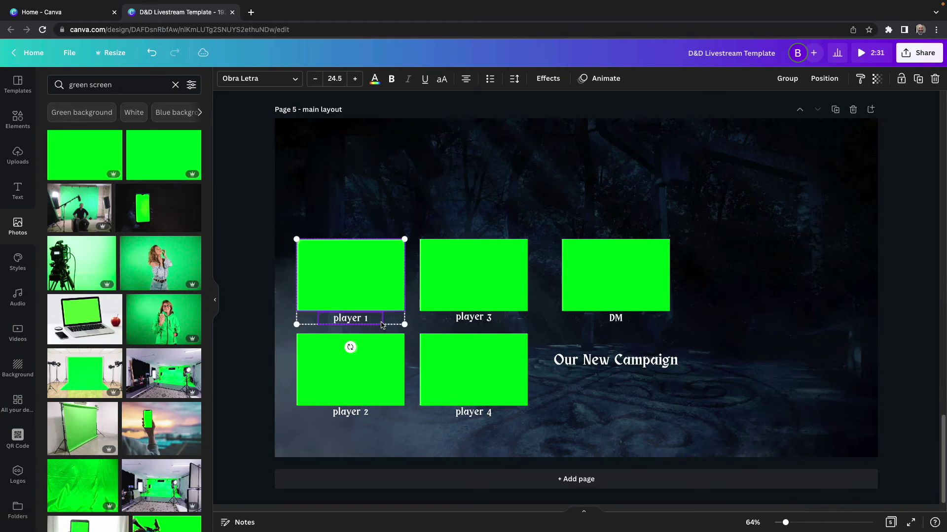
pyautogui.moveTo(462, 252); pyautogui.dragTo(463, 255)
pyautogui.click(615, 276)
pyautogui.moveTo(381, 440); pyautogui.dragTo(300, 374)
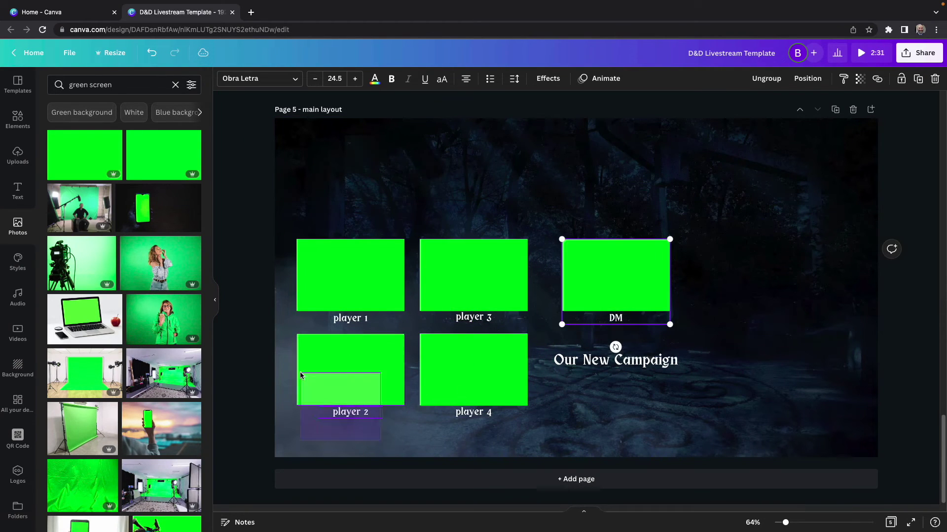
pyautogui.click(439, 209)
# Step: Drag players 1–4 and the DM frame into a single row across the top
pyautogui.moveTo(347, 285); pyautogui.dragTo(347, 179)
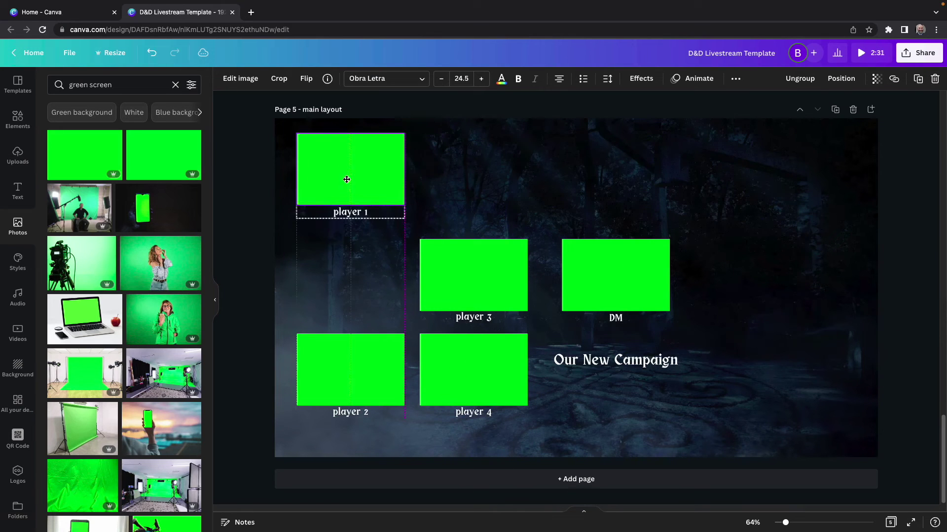
pyautogui.moveTo(489, 272); pyautogui.dragTo(623, 160)
pyautogui.moveTo(325, 374); pyautogui.dragTo(451, 175)
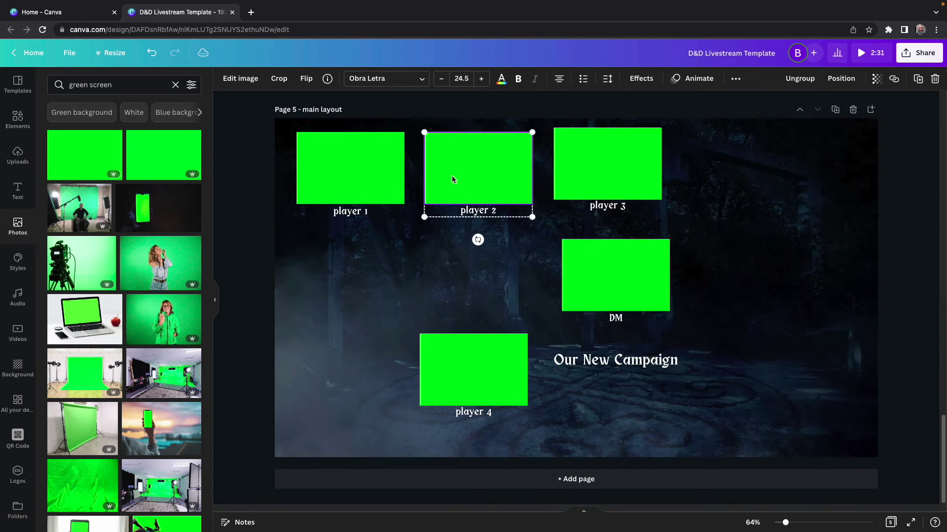
pyautogui.moveTo(607, 286); pyautogui.dragTo(803, 177)
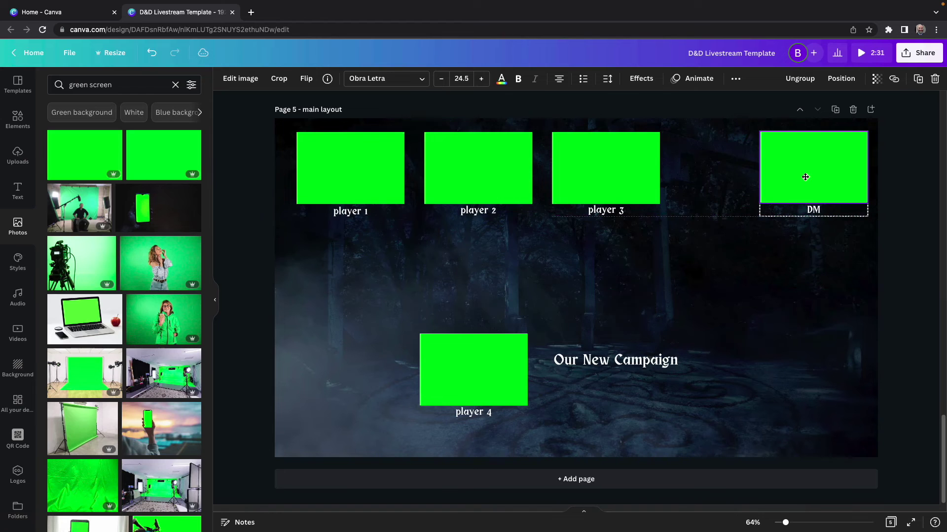
pyautogui.moveTo(455, 374); pyautogui.dragTo(681, 172)
pyautogui.moveTo(337, 173); pyautogui.dragTo(327, 173)
pyautogui.moveTo(497, 175); pyautogui.dragTo(485, 175)
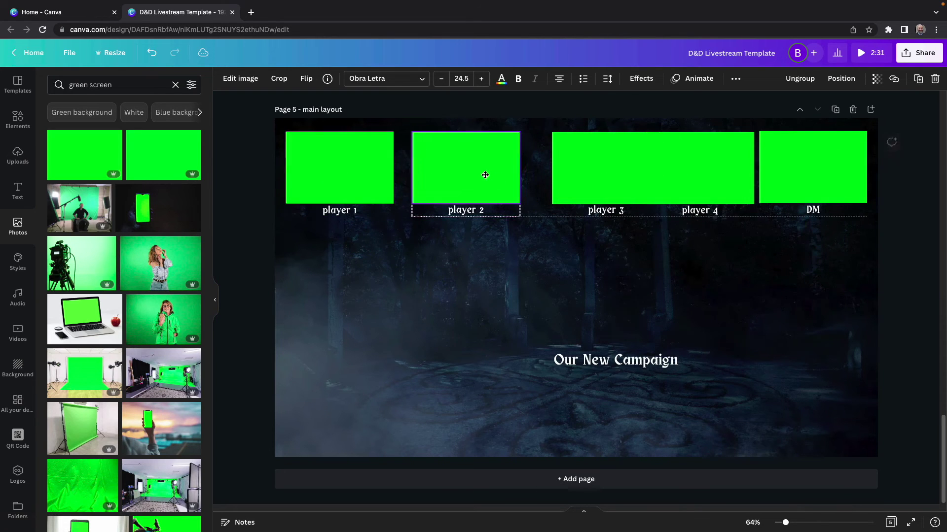
# Step: Space the five frames evenly horizontally and group them
pyautogui.press('super+a')
pyautogui.click(824, 78)
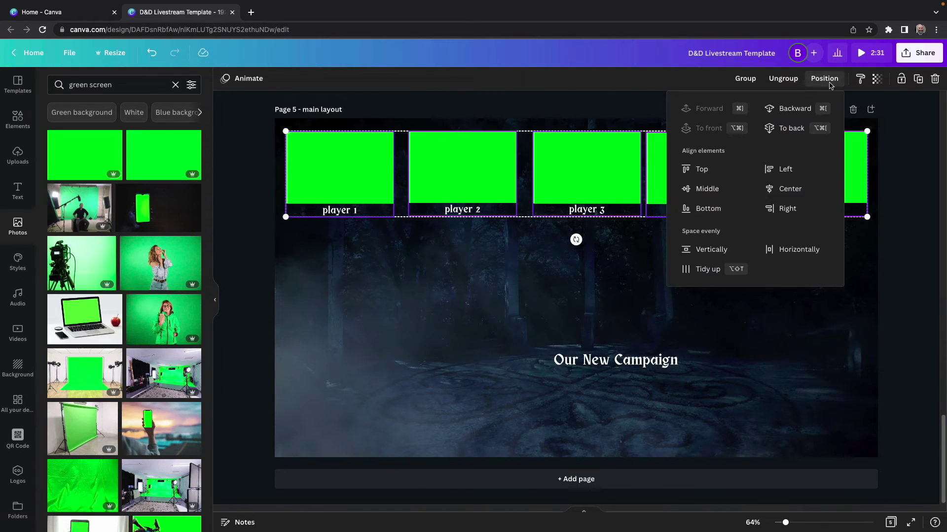
pyautogui.click(793, 251)
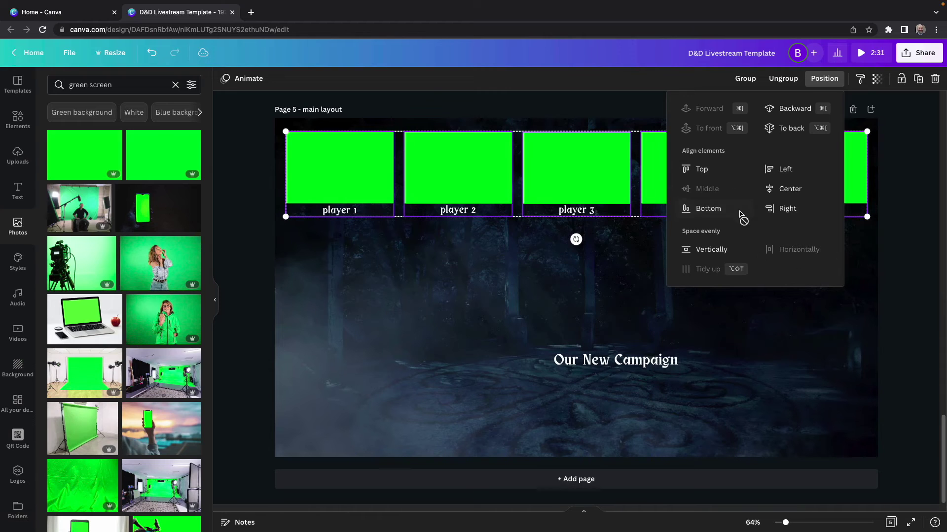
pyautogui.click(747, 80)
# Step: Add a green-screen photo, enlarge it below the player row, and move 'Our New Campaign' beneath it
pyautogui.click(440, 261)
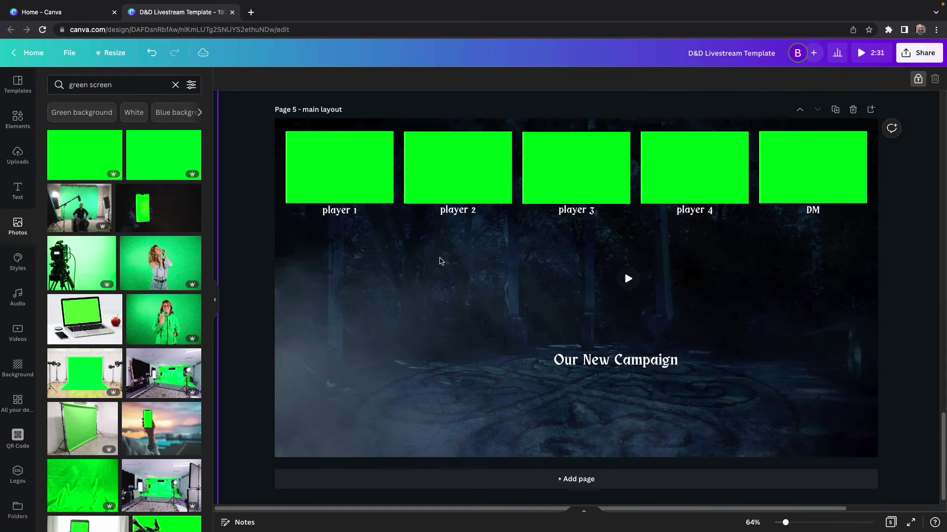
pyautogui.click(84, 161)
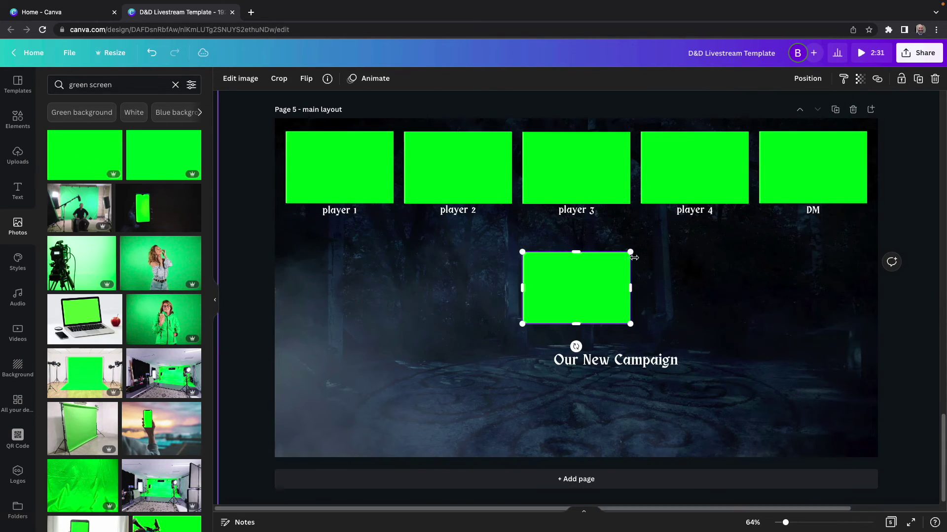
pyautogui.moveTo(631, 252); pyautogui.dragTo(837, 120)
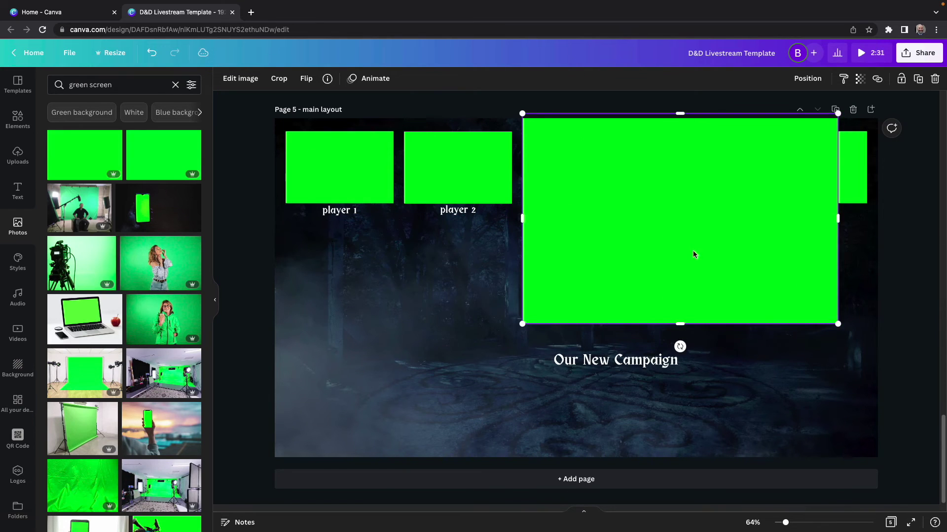
pyautogui.moveTo(693, 250); pyautogui.dragTo(597, 319)
pyautogui.moveTo(621, 363); pyautogui.dragTo(562, 420)
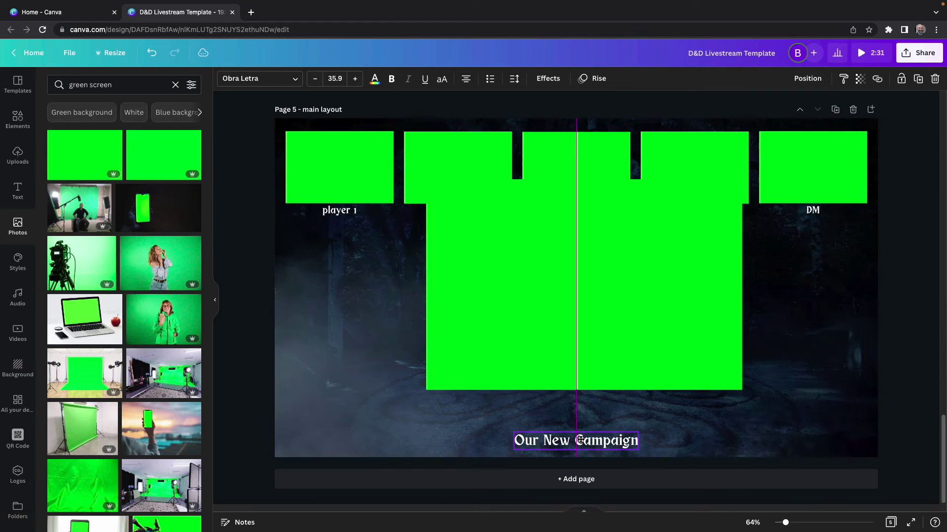
pyautogui.click(582, 375)
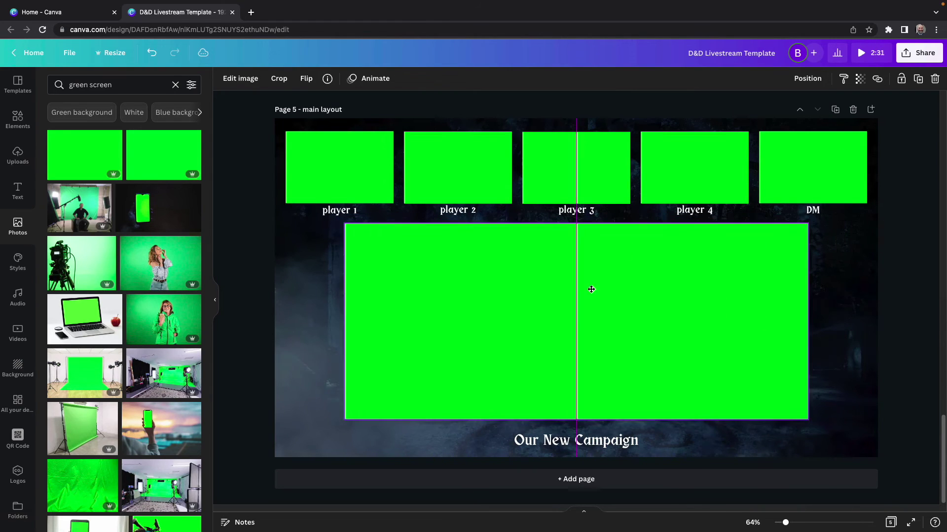
pyautogui.click(336, 289)
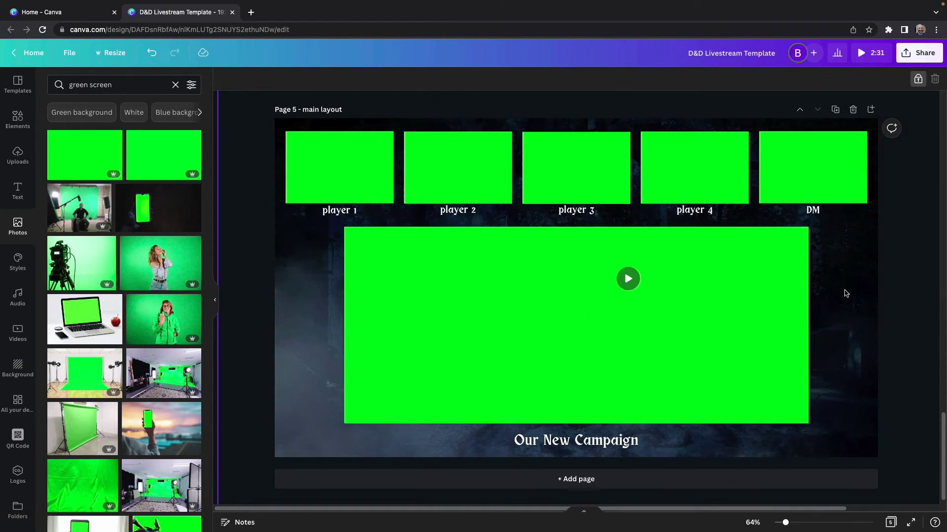
# Step: Duplicate the page, move the big green frame right, and ungroup the player row
pyautogui.click(834, 109)
pyautogui.click(583, 316)
pyautogui.moveTo(472, 313); pyautogui.dragTo(765, 311)
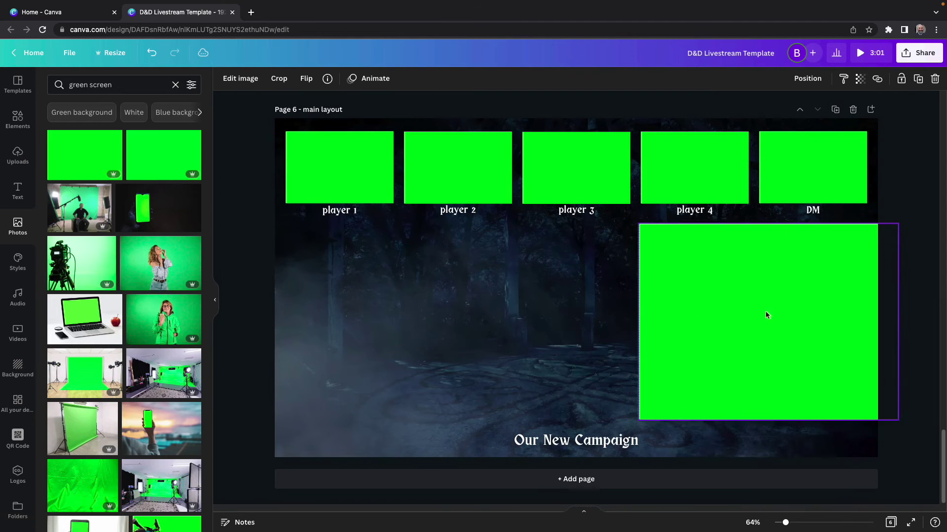
pyautogui.click(789, 167)
pyautogui.click(800, 79)
# Step: Stack players 1–4 in a left column with the DM frame beside them
pyautogui.click(335, 158)
pyautogui.click(457, 167)
pyautogui.click(576, 168)
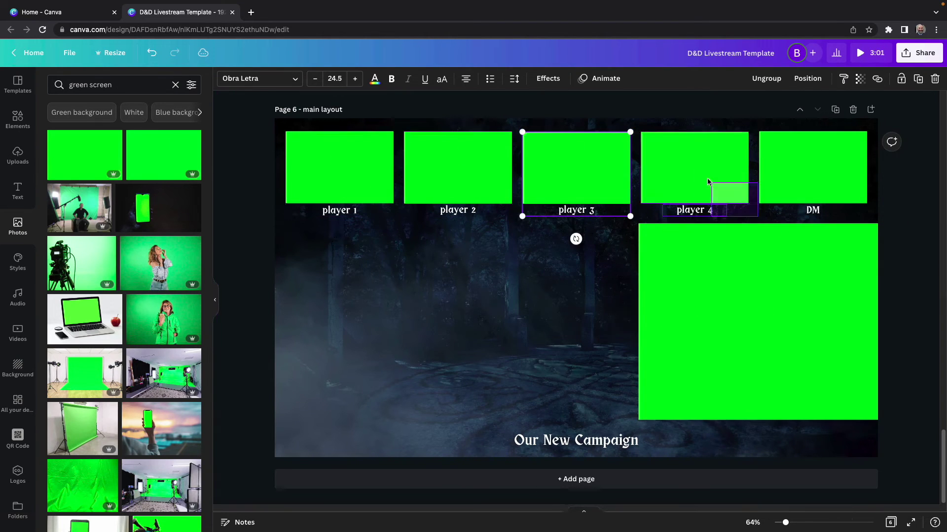
pyautogui.moveTo(458, 174); pyautogui.dragTo(334, 274)
pyautogui.moveTo(576, 174); pyautogui.dragTo(340, 363)
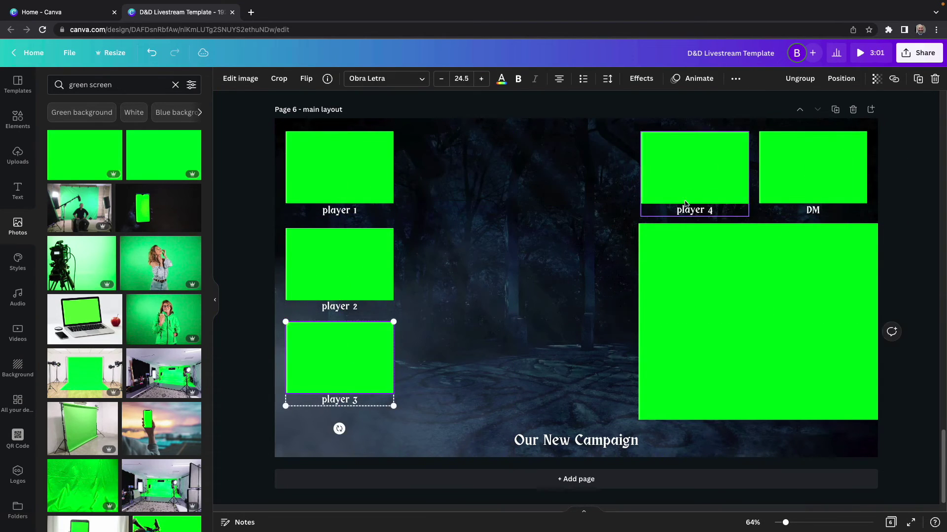
pyautogui.moveTo(707, 156); pyautogui.dragTo(373, 388)
pyautogui.moveTo(814, 165); pyautogui.dragTo(470, 287)
pyautogui.moveTo(280, 453); pyautogui.dragTo(475, 182)
pyautogui.moveTo(323, 223); pyautogui.dragTo(341, 172)
pyautogui.moveTo(312, 287); pyautogui.dragTo(332, 237)
pyautogui.moveTo(442, 327); pyautogui.dragTo(493, 433)
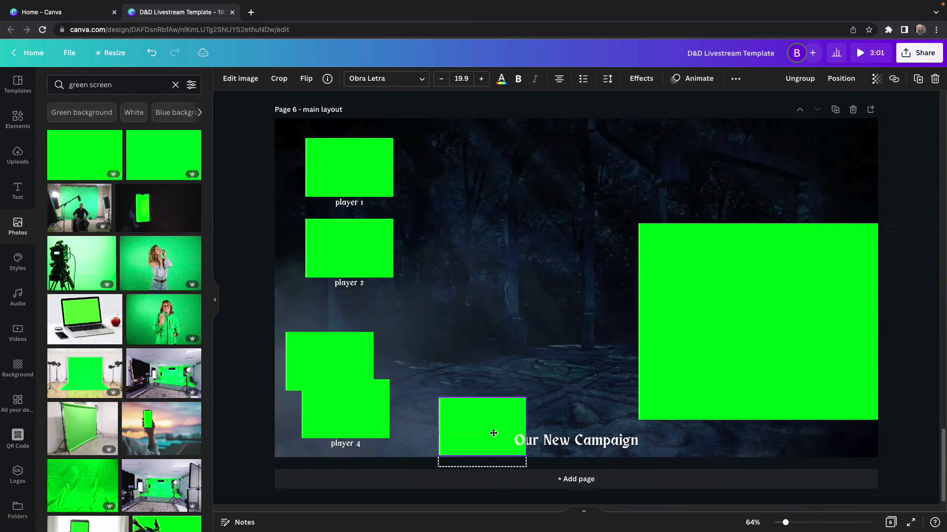
pyautogui.moveTo(340, 354); pyautogui.dragTo(360, 321)
pyautogui.moveTo(459, 420); pyautogui.dragTo(438, 281)
# Step: Align the four player frames, enlarge the big frame on the right, and place the title beneath it
pyautogui.moveTo(241, 132); pyautogui.dragTo(395, 423)
pyautogui.click(808, 79)
pyautogui.click(734, 171)
pyautogui.moveTo(458, 285); pyautogui.dragTo(460, 277)
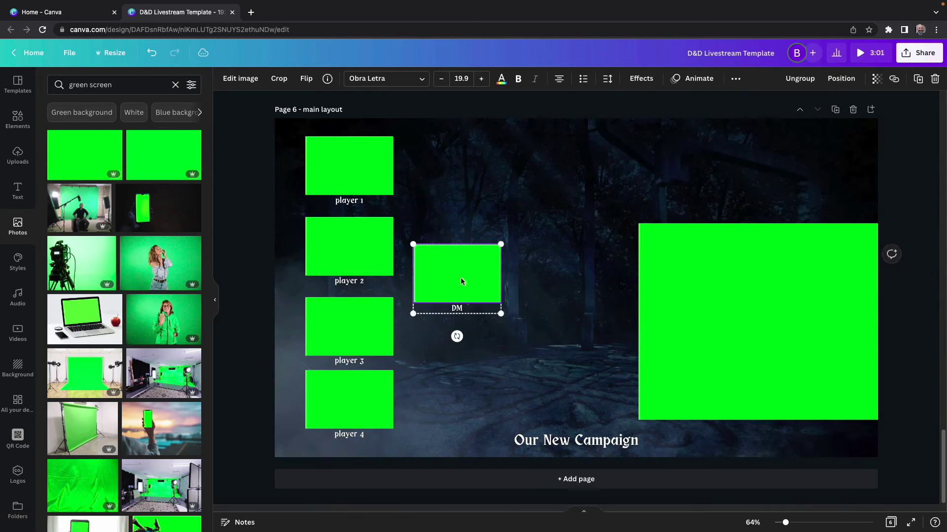
pyautogui.moveTo(759, 276); pyautogui.dragTo(726, 177)
pyautogui.moveTo(605, 322); pyautogui.dragTo(562, 353)
pyautogui.moveTo(714, 353); pyautogui.dragTo(714, 403)
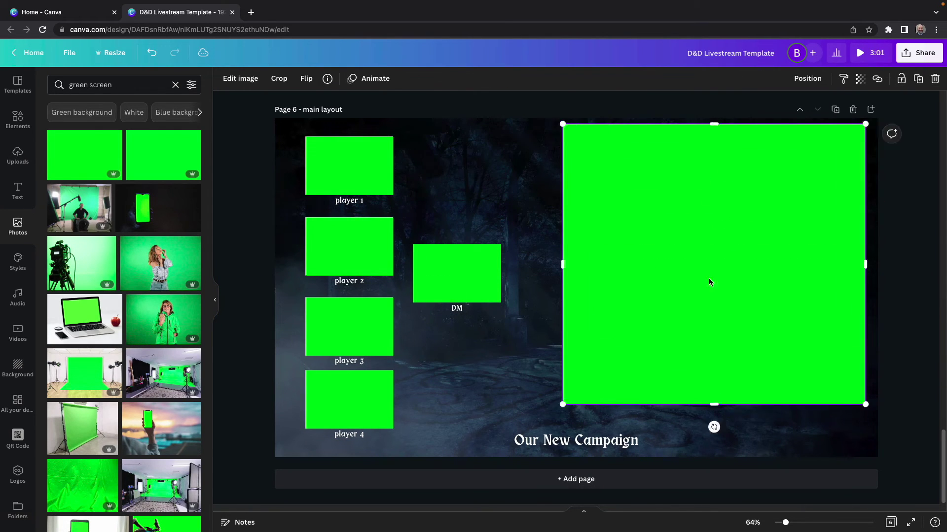
pyautogui.moveTo(708, 281); pyautogui.dragTo(701, 294)
pyautogui.moveTo(587, 441); pyautogui.dragTo(723, 433)
pyautogui.click(647, 169)
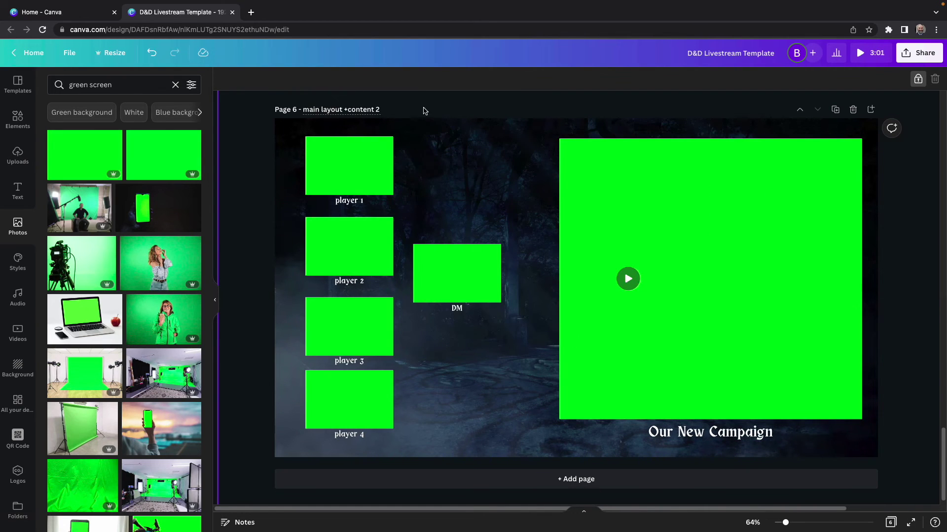
# Step: Duplicate the page, make the big green frame tall at the right, and nudge the title
pyautogui.hotkey('ctrl', 'd')
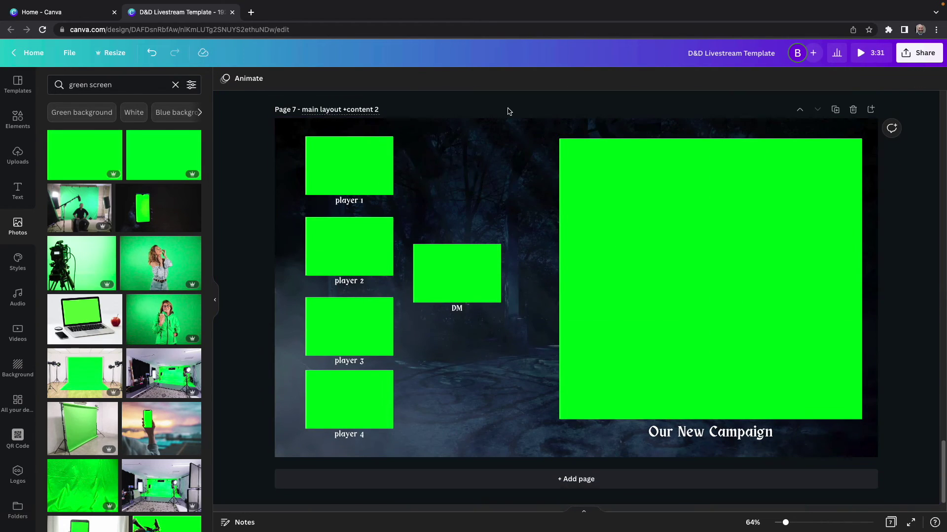
pyautogui.click(677, 215)
pyautogui.moveTo(558, 138); pyautogui.dragTo(691, 259)
pyautogui.moveTo(777, 260); pyautogui.dragTo(776, 123)
pyautogui.moveTo(725, 420)
pyautogui.mouseDown()
pyautogui.moveTo(735, 423)
pyautogui.moveTo(715, 429)
pyautogui.mouseUp()
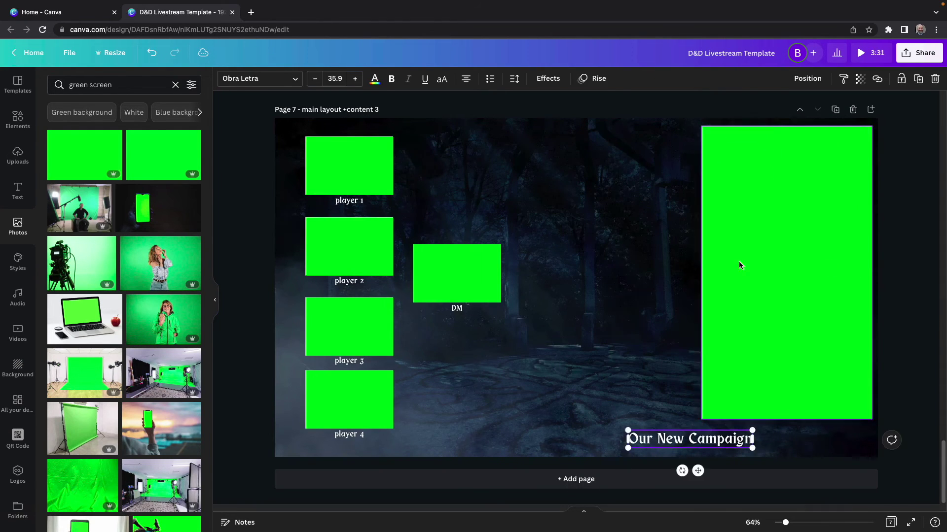
pyautogui.moveTo(478, 269); pyautogui.dragTo(548, 248)
pyautogui.moveTo(355, 304); pyautogui.dragTo(346, 304)
# Step: Ungroup the players, arrange them in a 2×2 grid with DM below, and enlarge the frames
pyautogui.rightClick(346, 304)
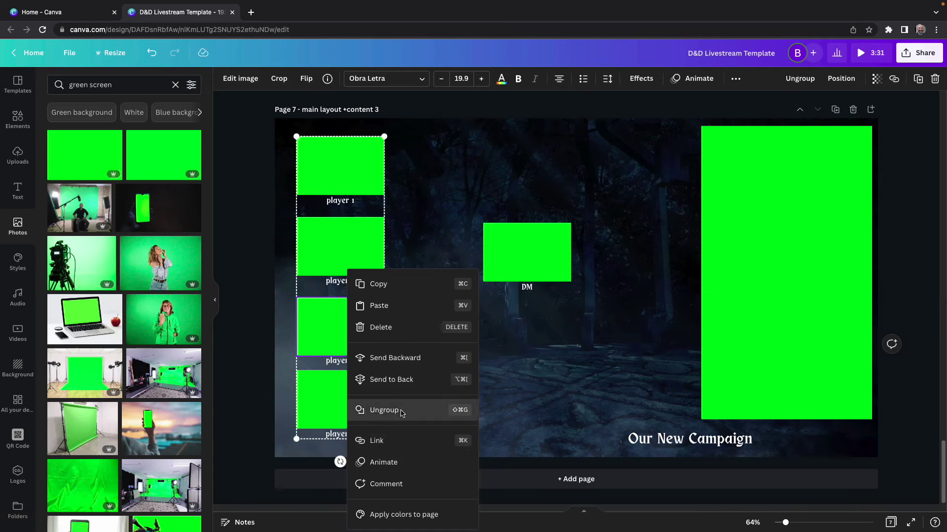
pyautogui.click(375, 409)
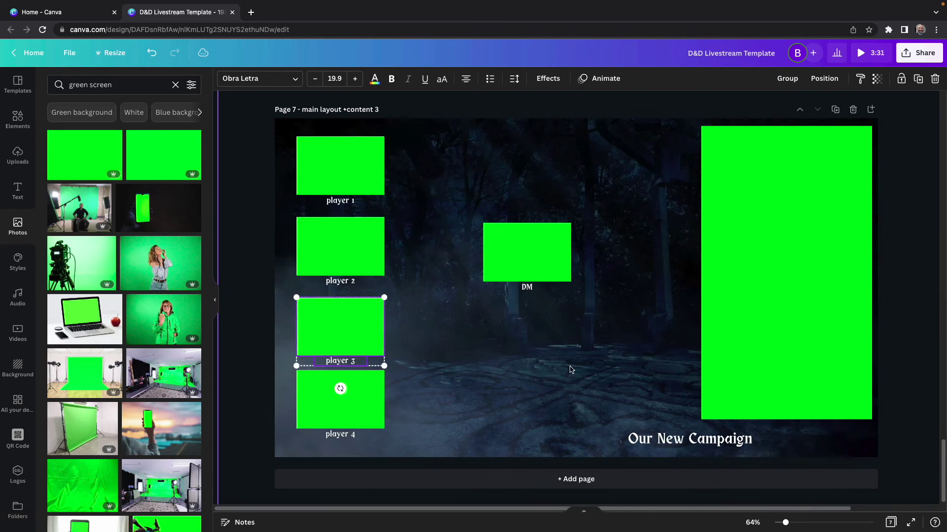
pyautogui.click(341, 402)
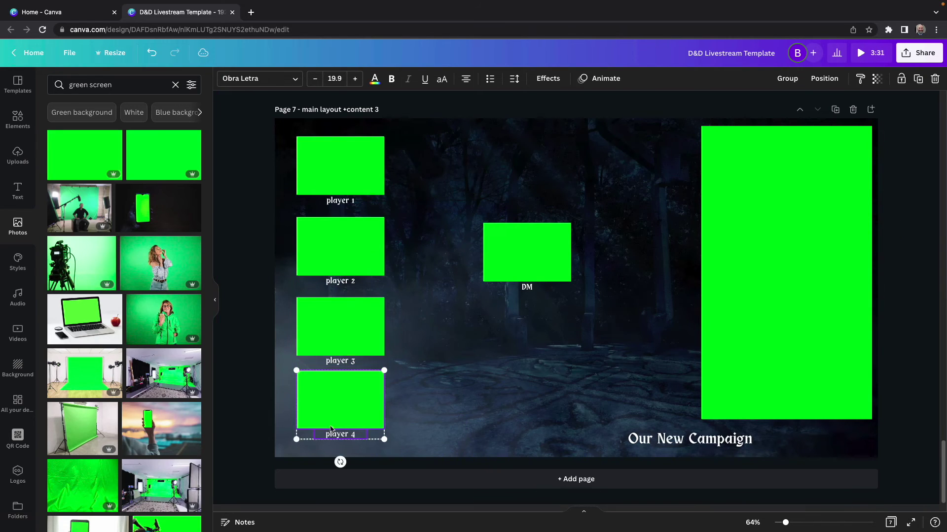
pyautogui.moveTo(341, 249); pyautogui.dragTo(451, 169)
pyautogui.moveTo(339, 350); pyautogui.dragTo(338, 271)
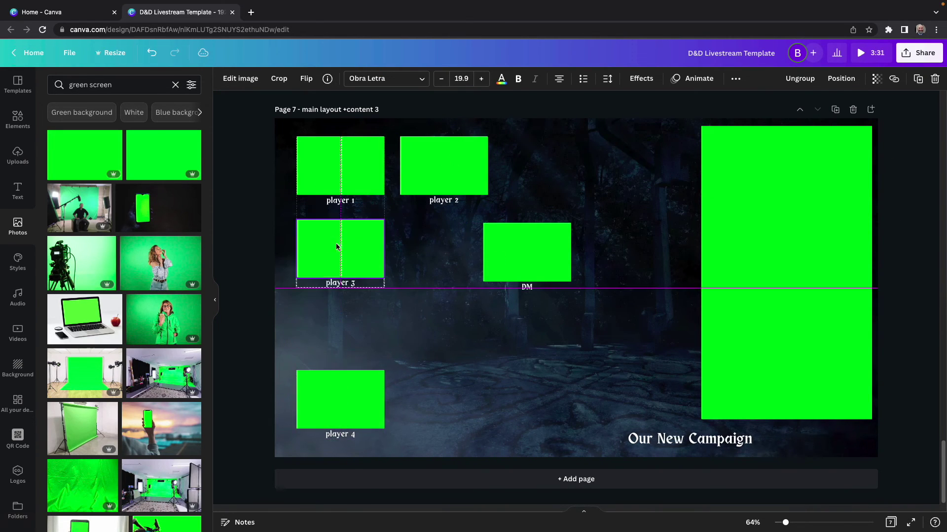
pyautogui.moveTo(347, 390); pyautogui.dragTo(450, 238)
pyautogui.moveTo(536, 234); pyautogui.dragTo(401, 313)
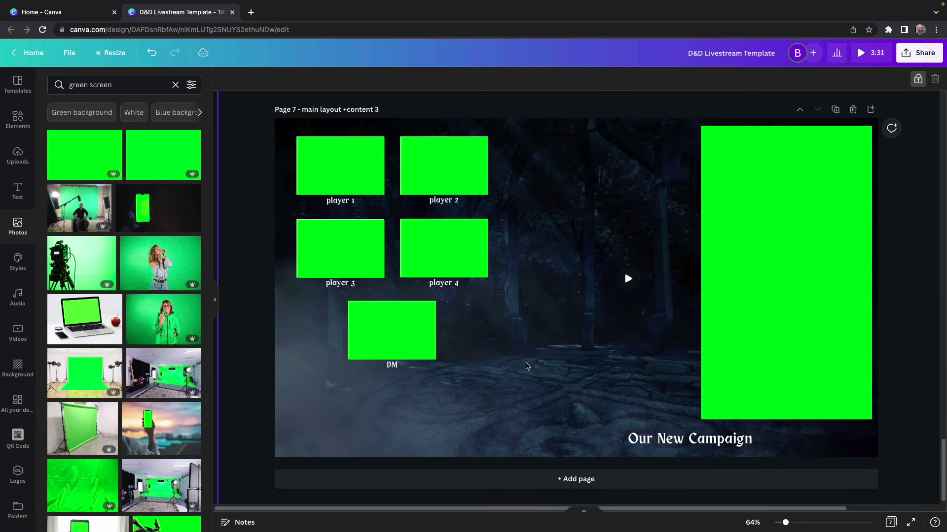
pyautogui.moveTo(268, 126); pyautogui.dragTo(553, 450)
pyautogui.moveTo(414, 286); pyautogui.dragTo(404, 279)
pyautogui.moveTo(702, 200); pyautogui.dragTo(628, 202)
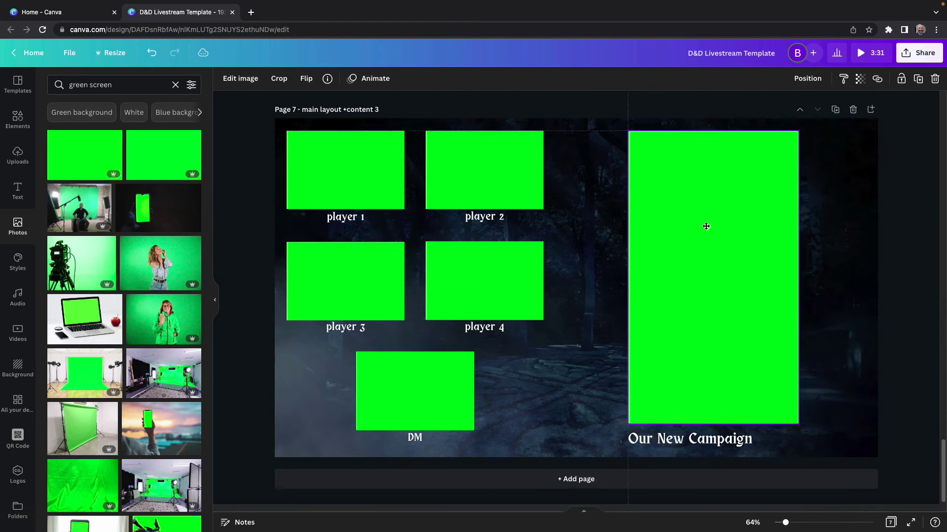